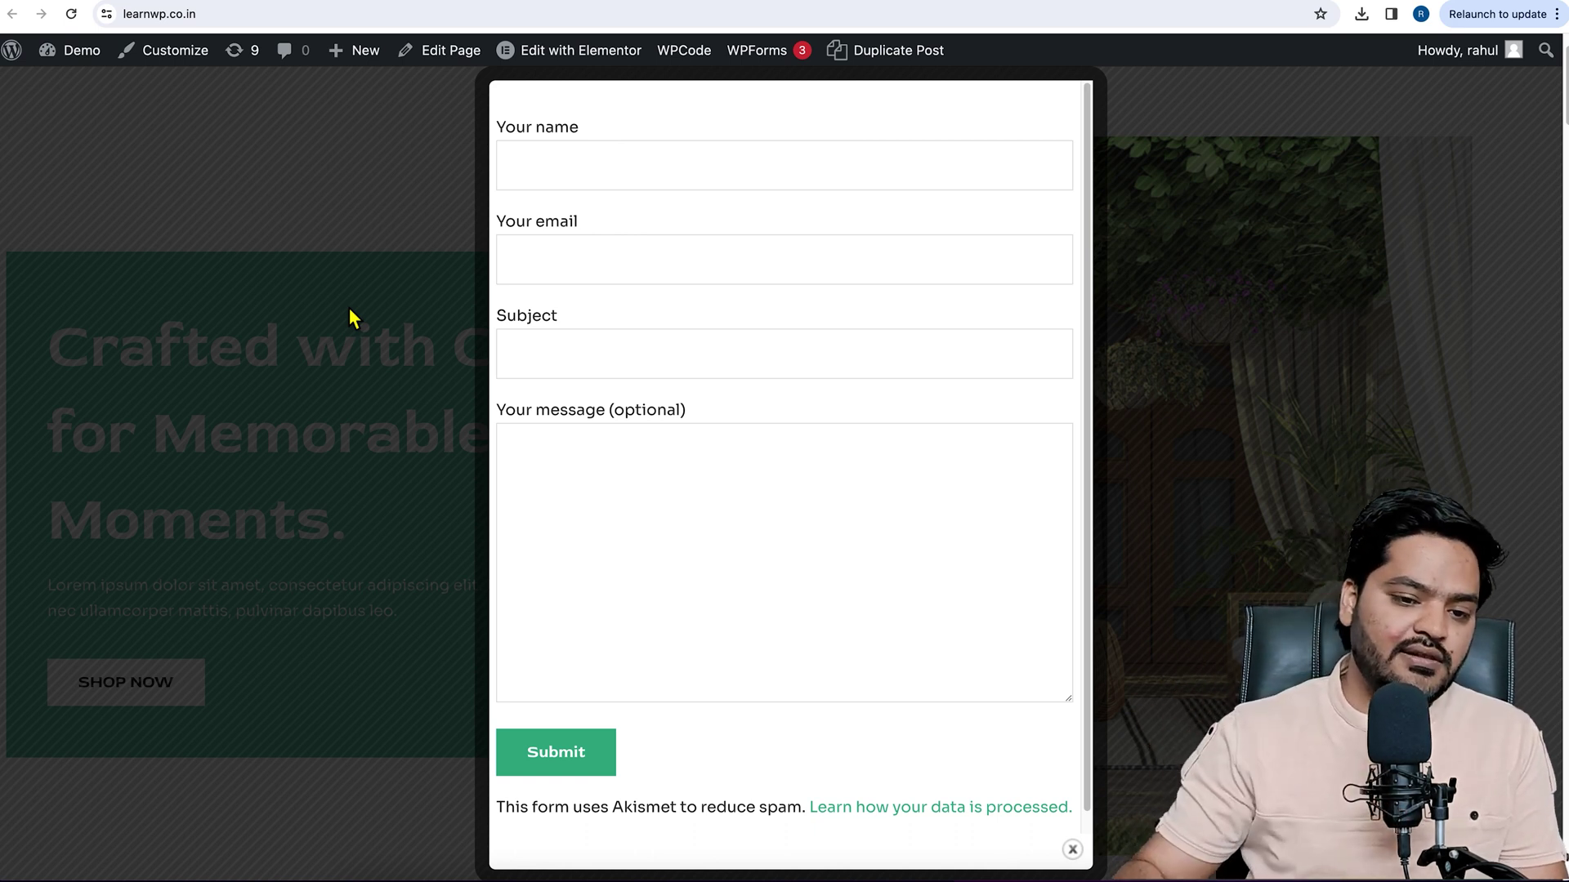
# Close the contact-form popup showing over the homepage hero
pyautogui.click(389, 305)
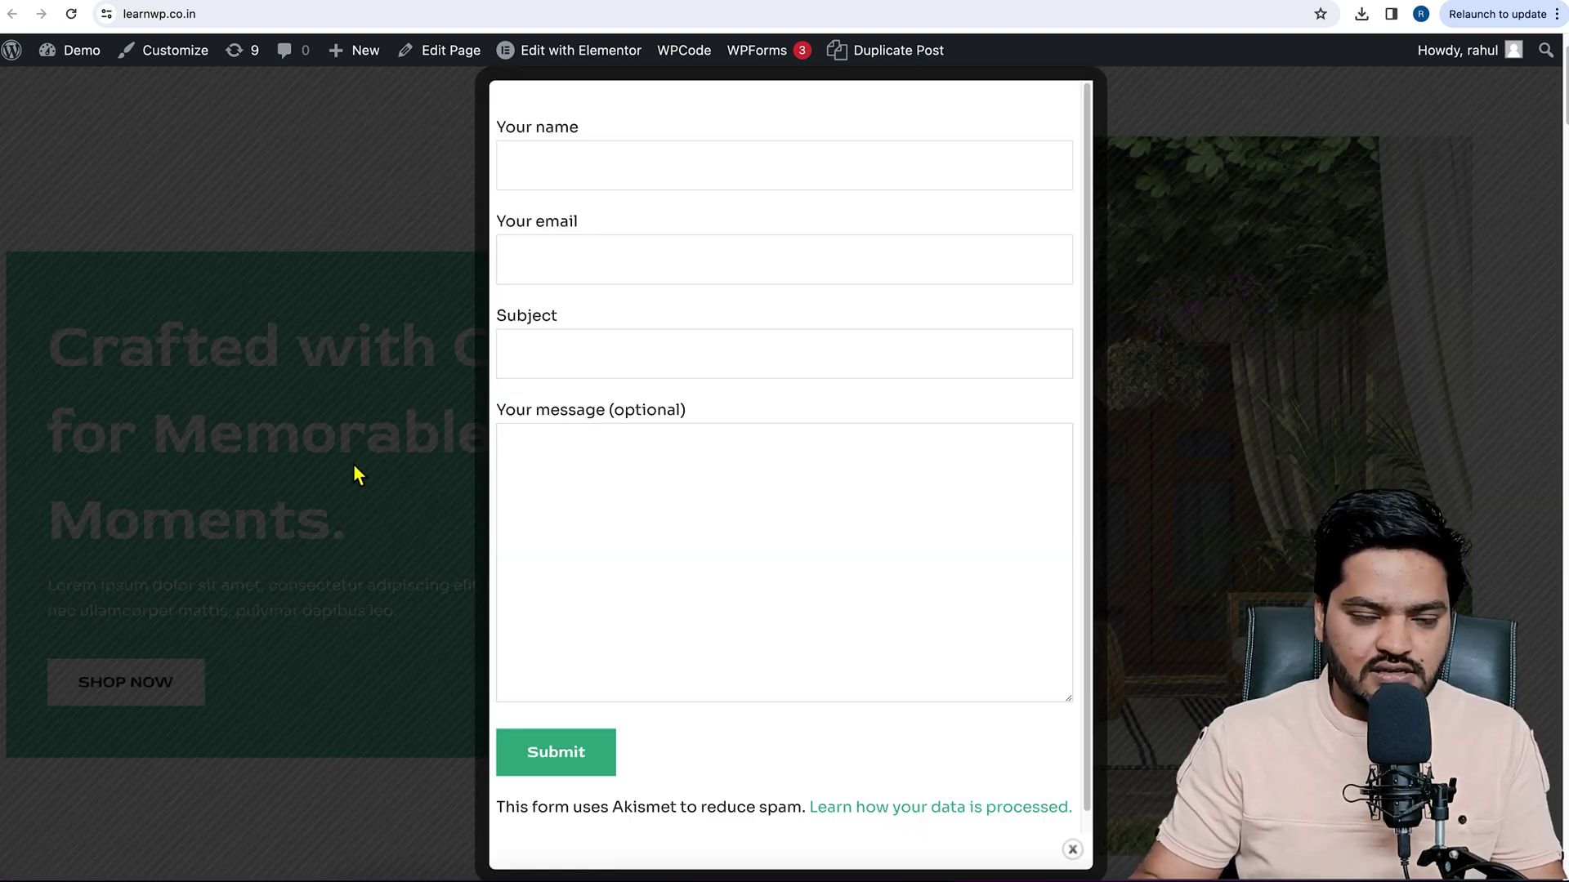
# Dismiss the contact-form popup and scroll down the homepage
pyautogui.click(353, 464)
pyautogui.scroll(-1, 317, 702)
pyautogui.scroll(-2, 317, 702)
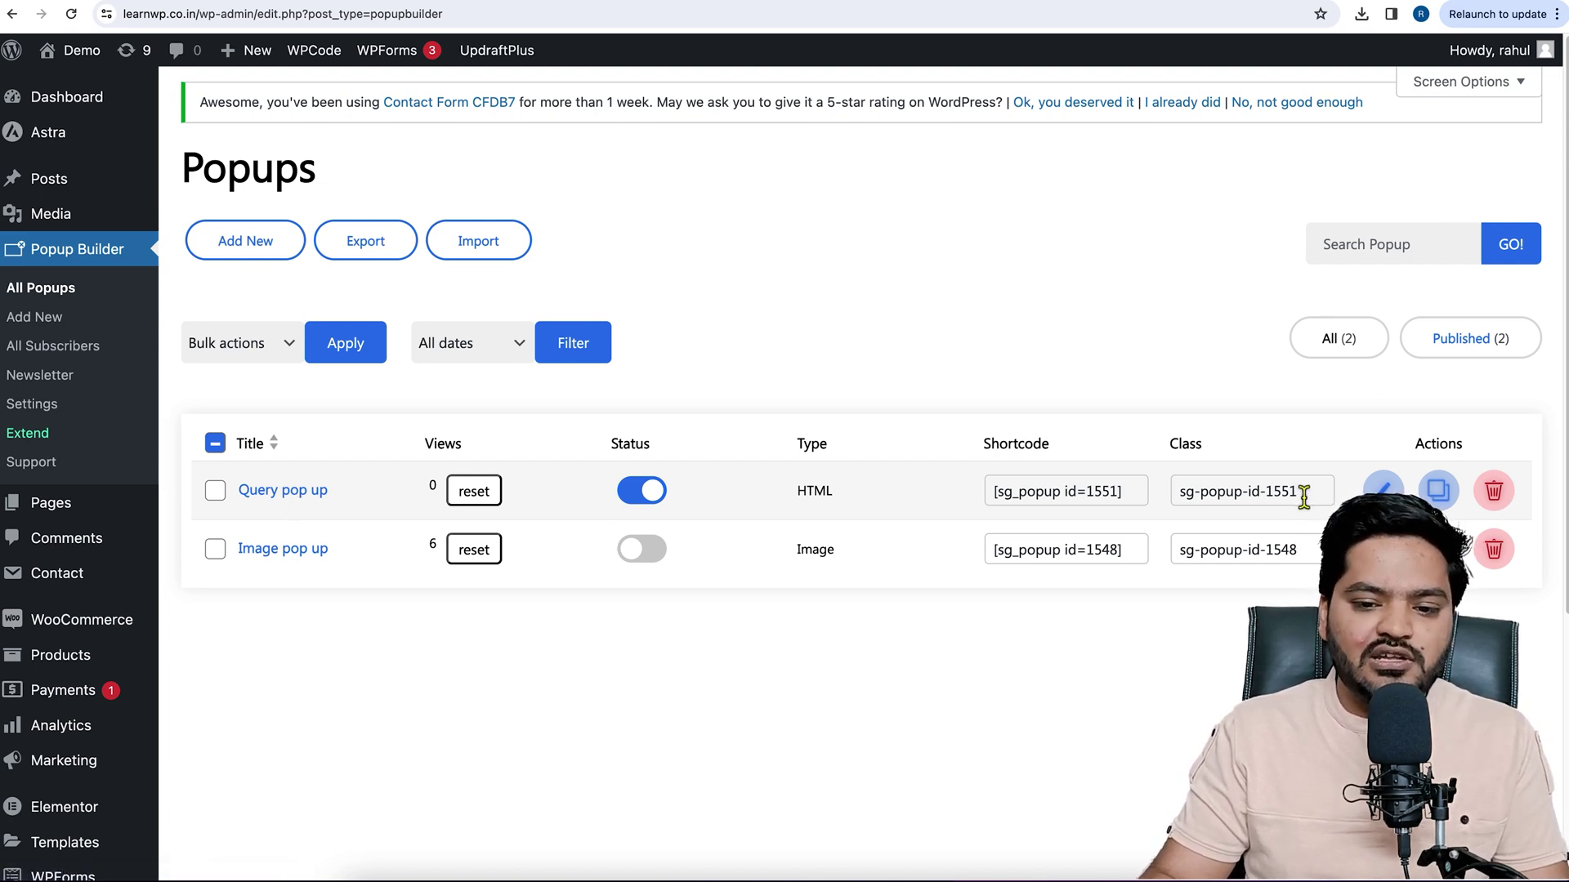
# Copy the Query pop up's class sg-popup-id-1551, then open the homepage in Elementor
pyautogui.doubleClick(1183, 443)
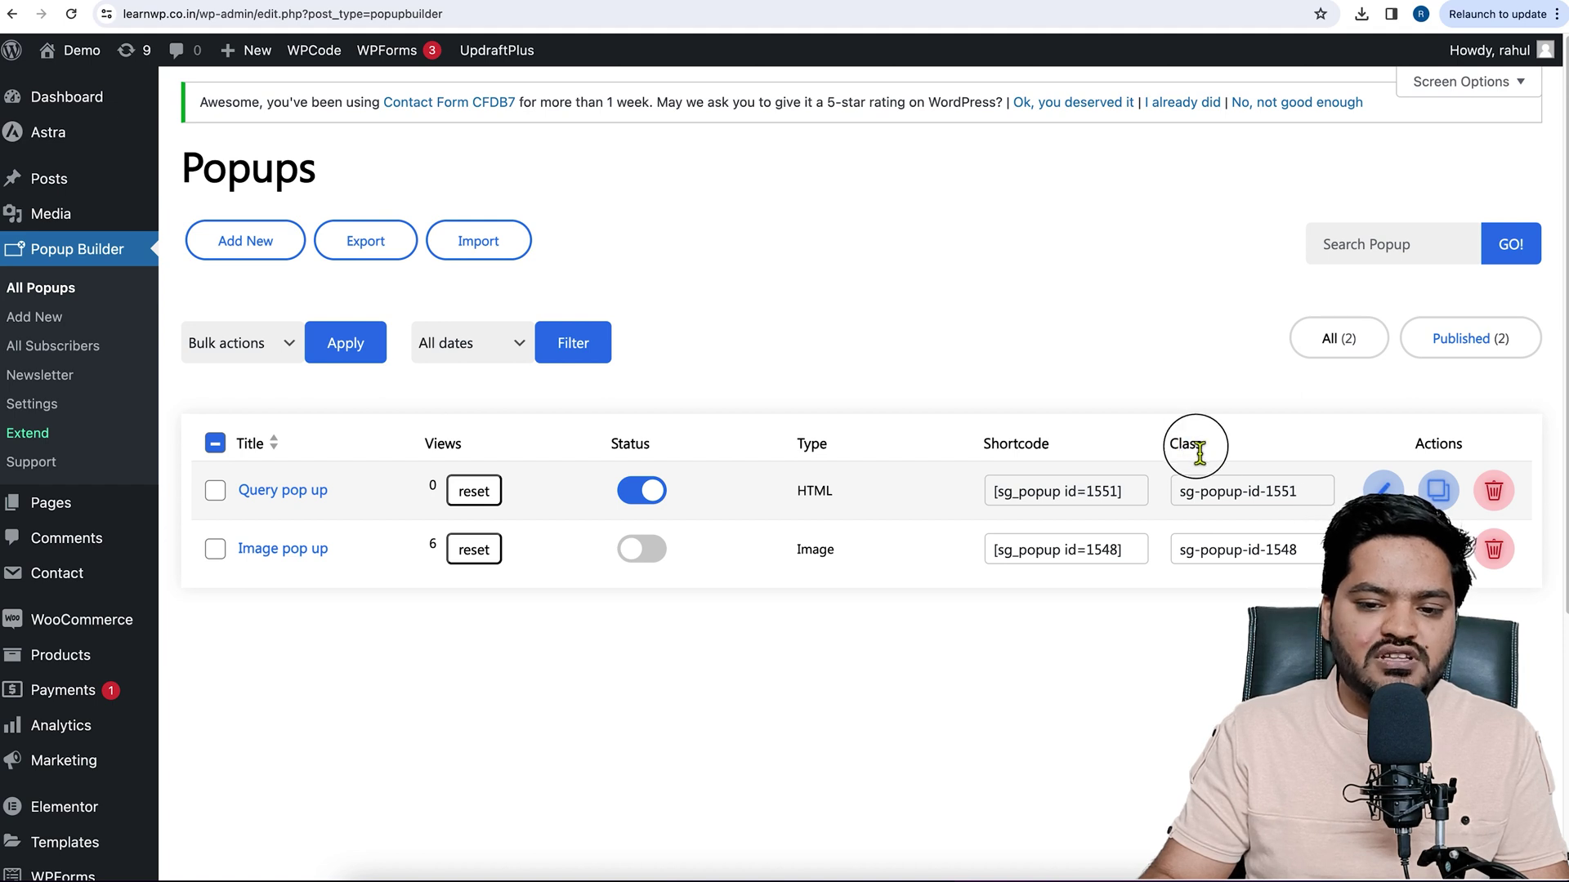
pyautogui.moveTo(1304, 490); pyautogui.dragTo(1168, 499)
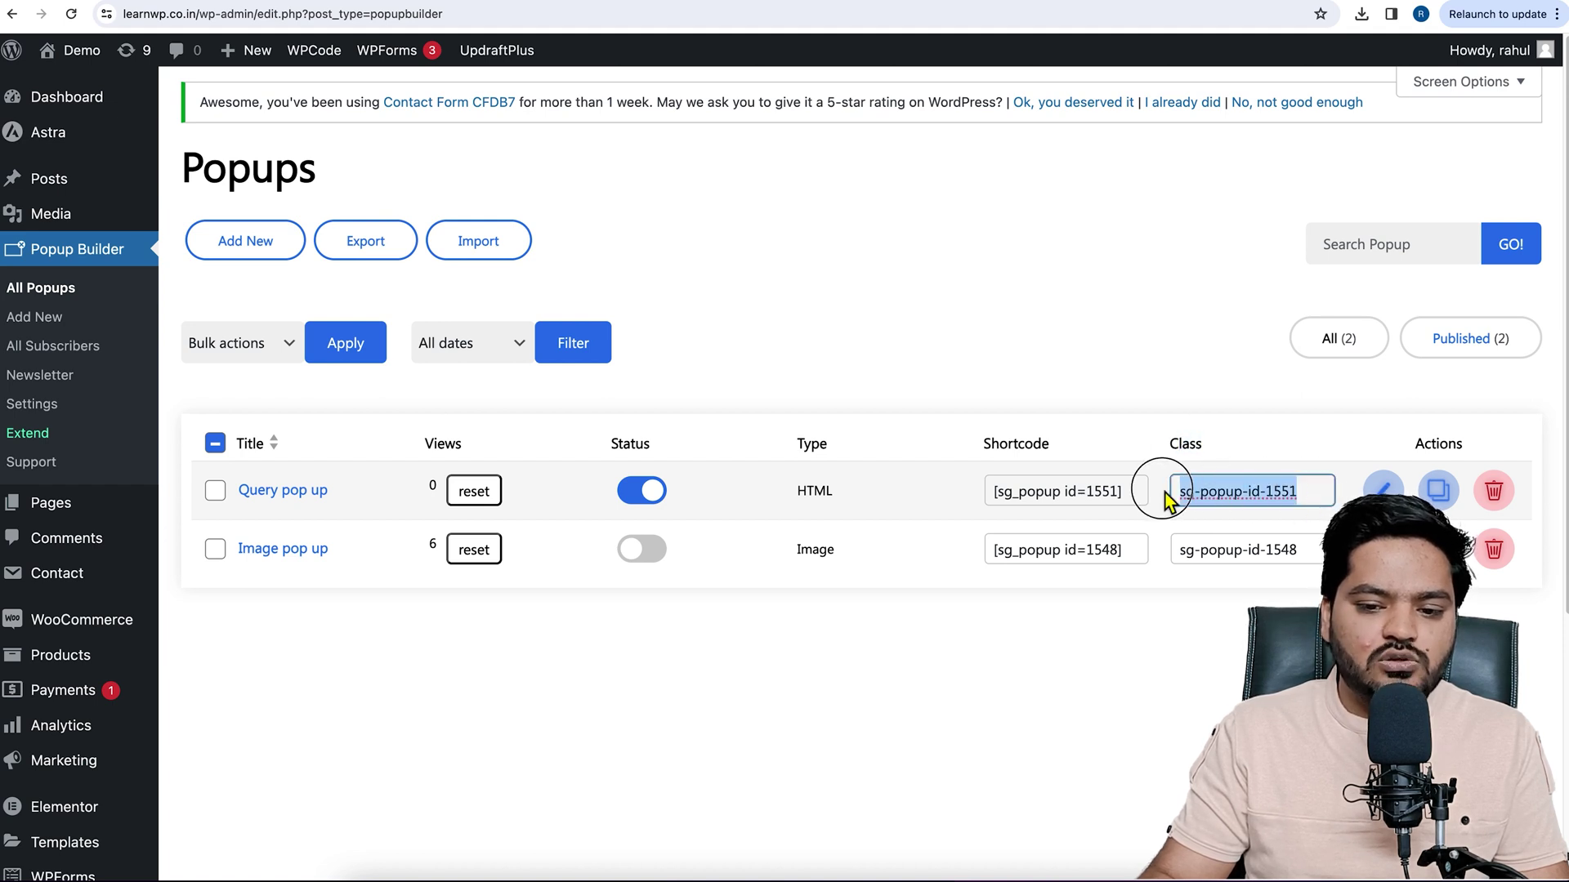
pyautogui.rightClick(1223, 497)
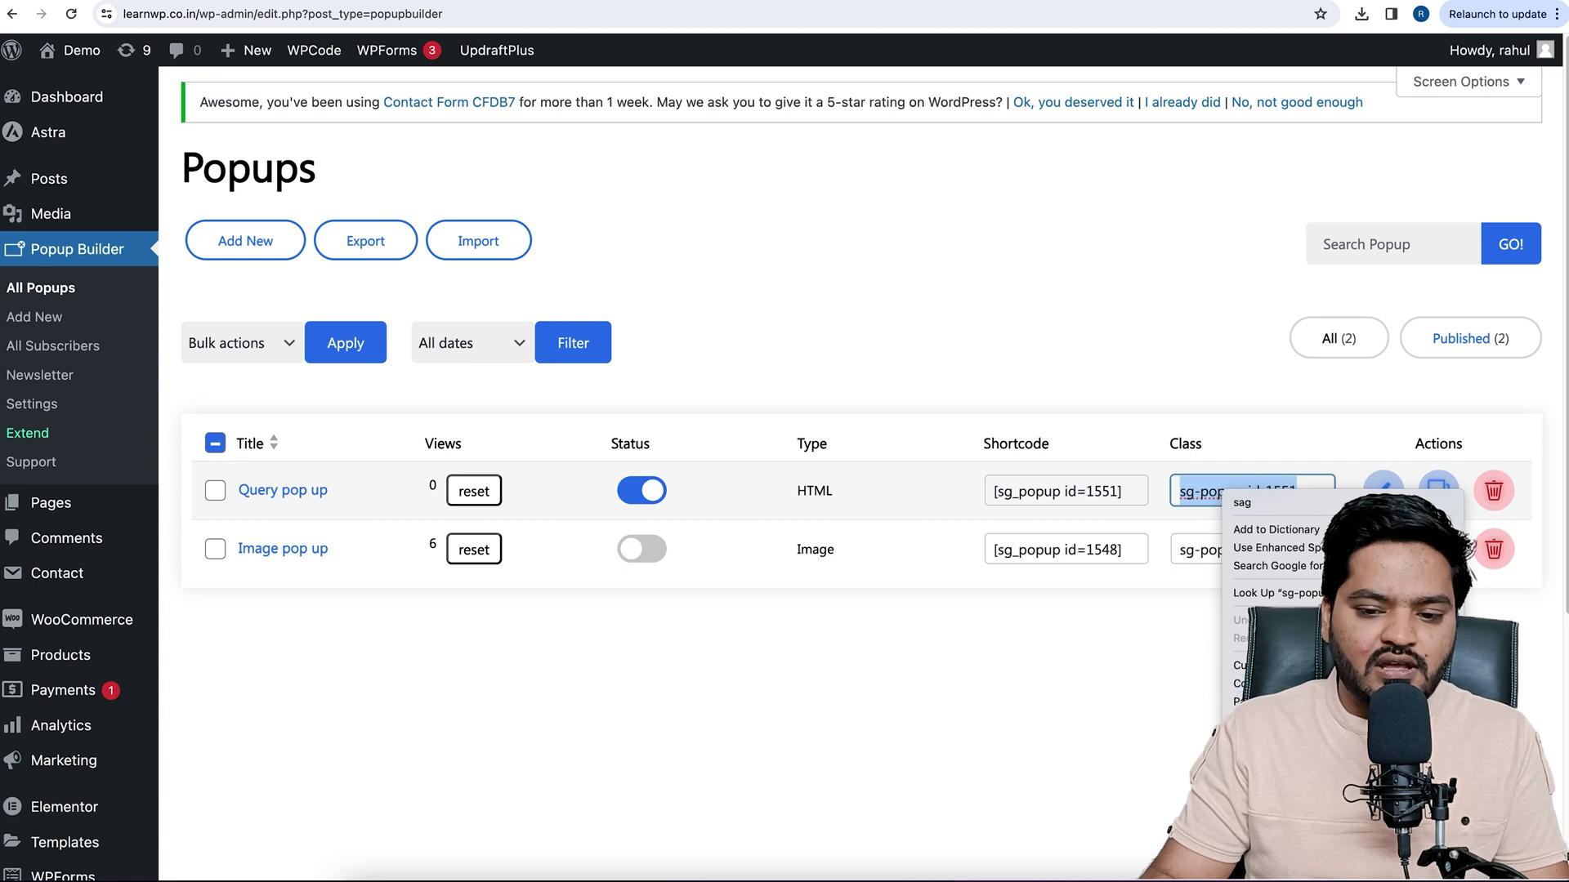
pyautogui.click(1237, 683)
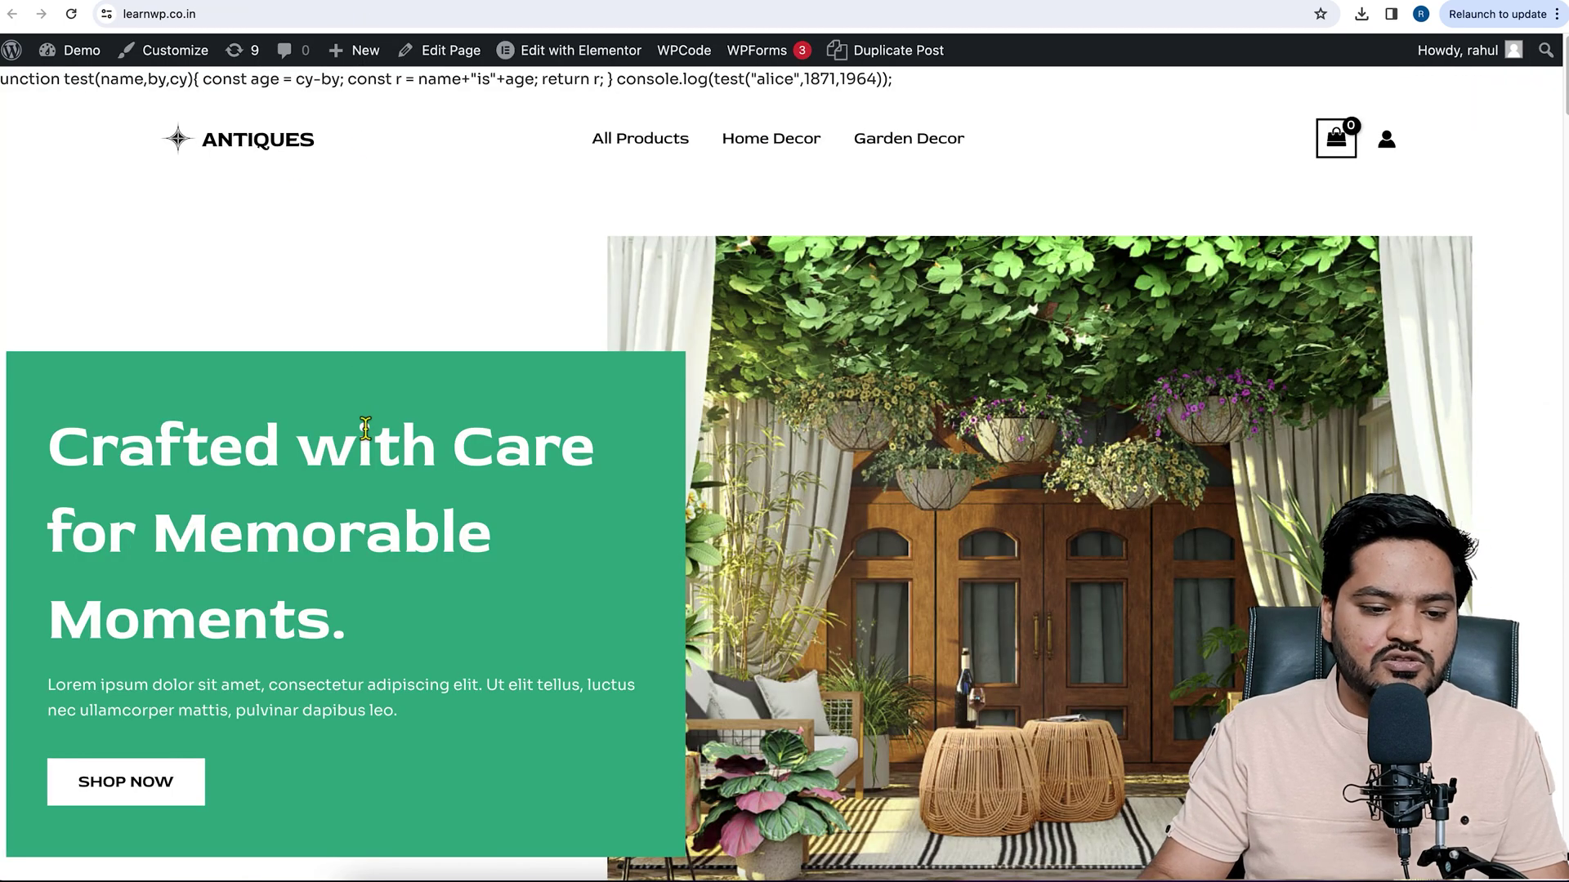
pyautogui.scroll(-2, 363, 425)
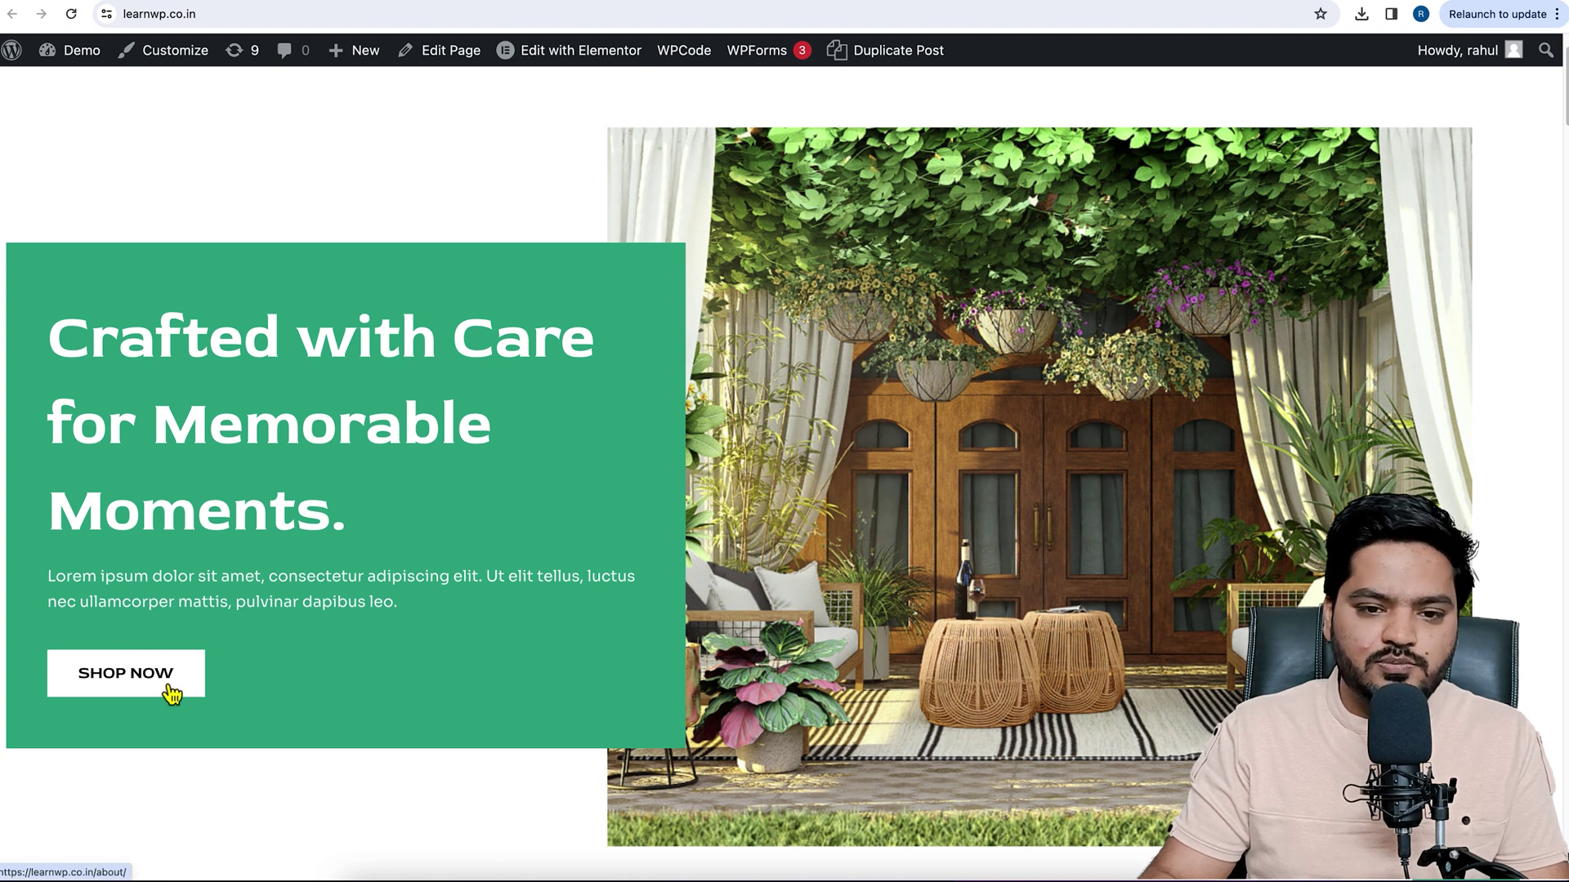
pyautogui.click(584, 54)
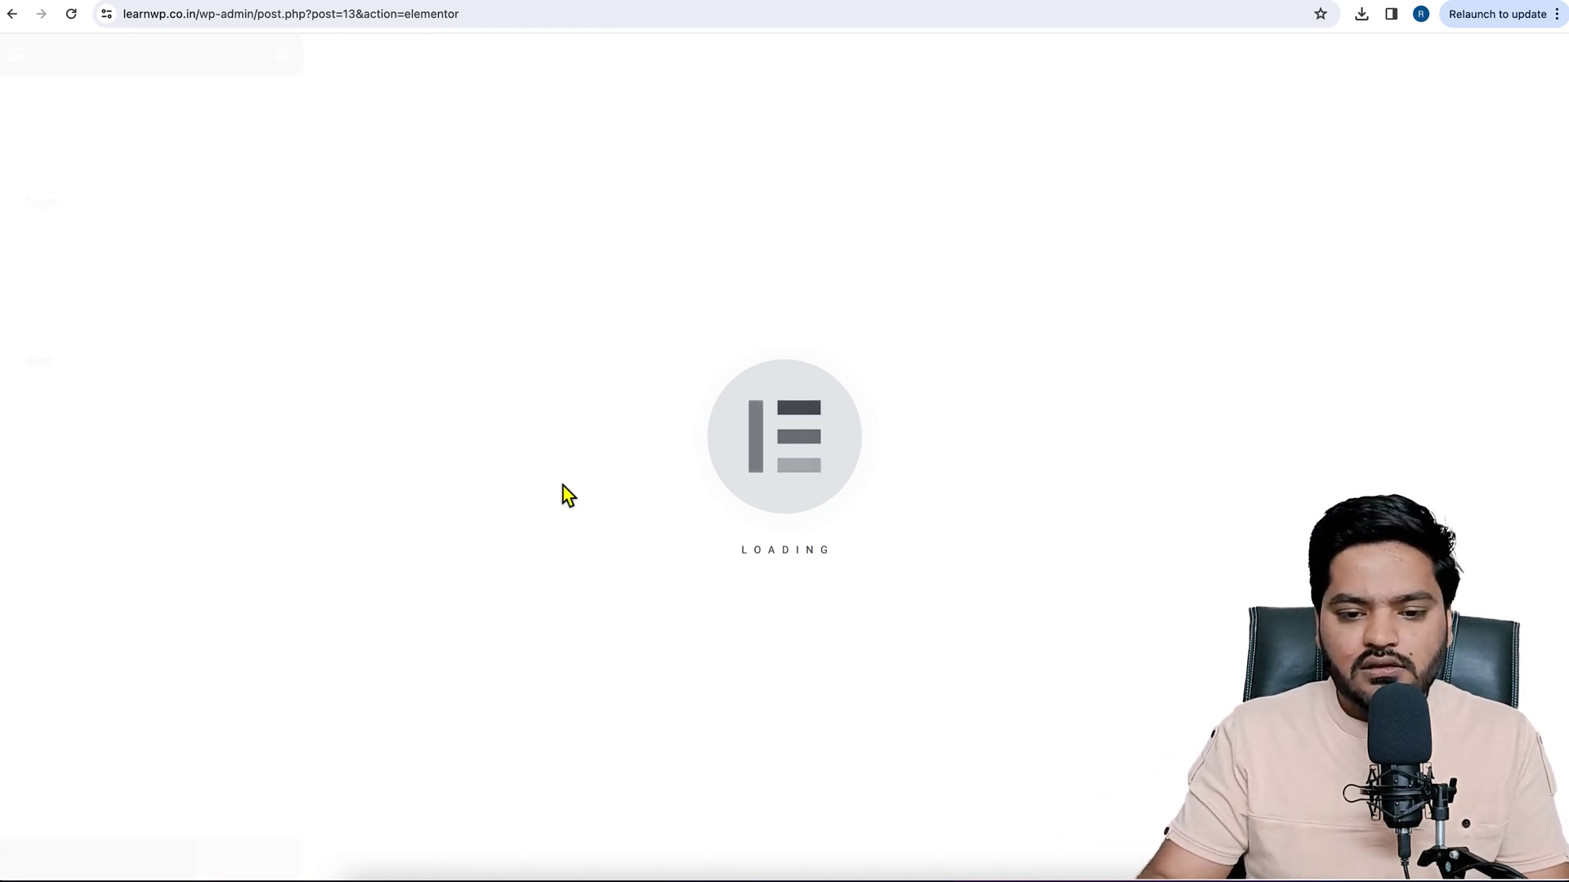
# Relabel the hero's SHOP NOW button to 'Contact Us' and remove its link
pyautogui.scroll(-2, 805, 561)
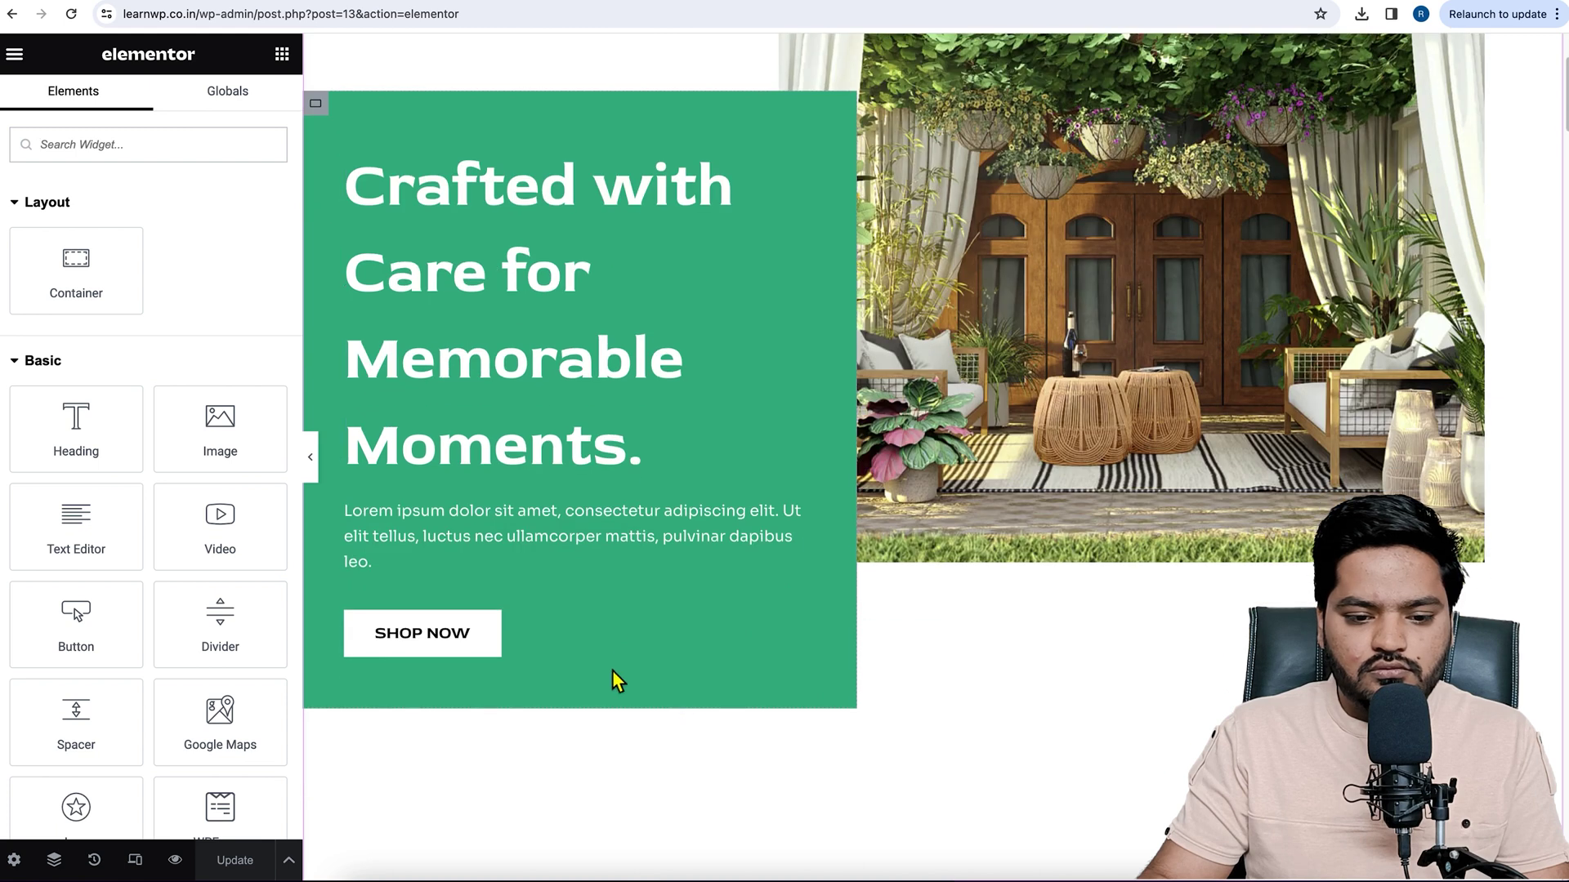
pyautogui.click(590, 556)
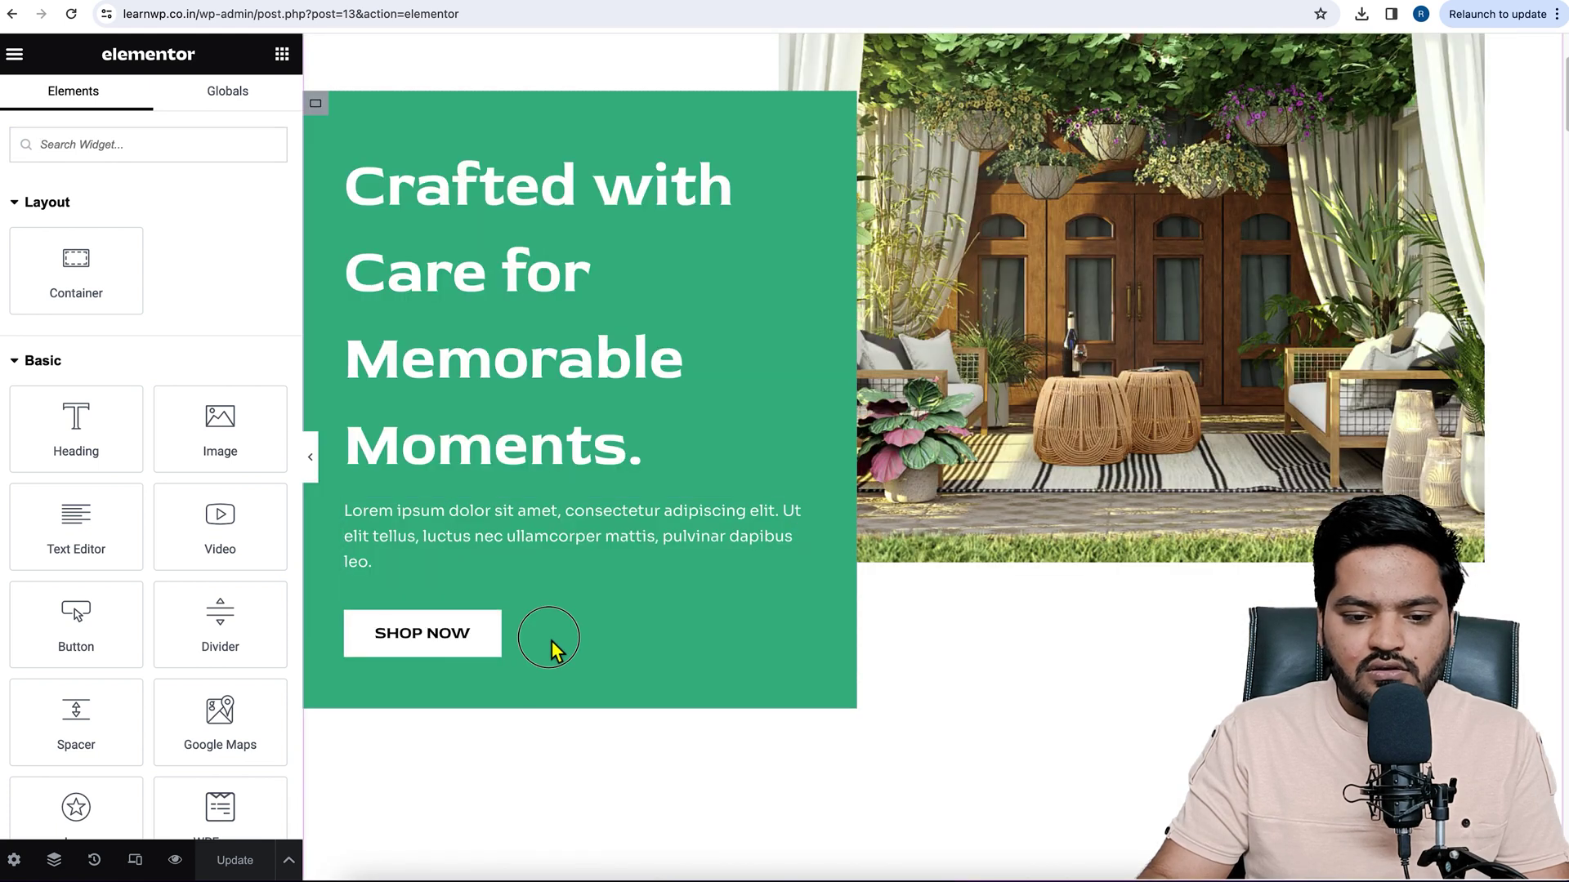
pyautogui.click(502, 633)
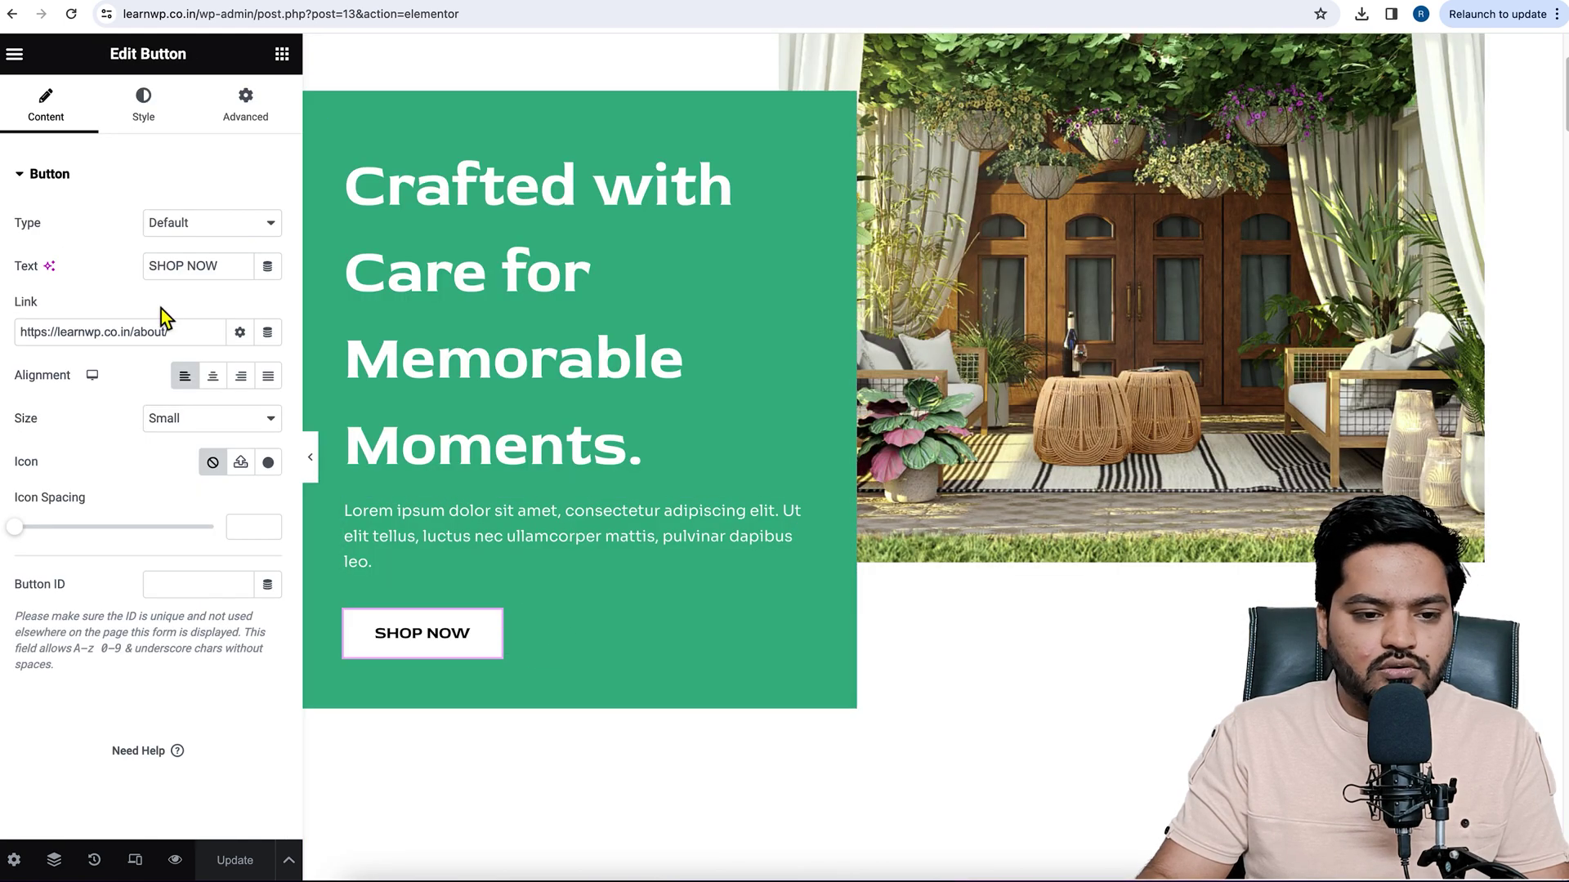
pyautogui.moveTo(231, 272); pyautogui.dragTo(105, 266)
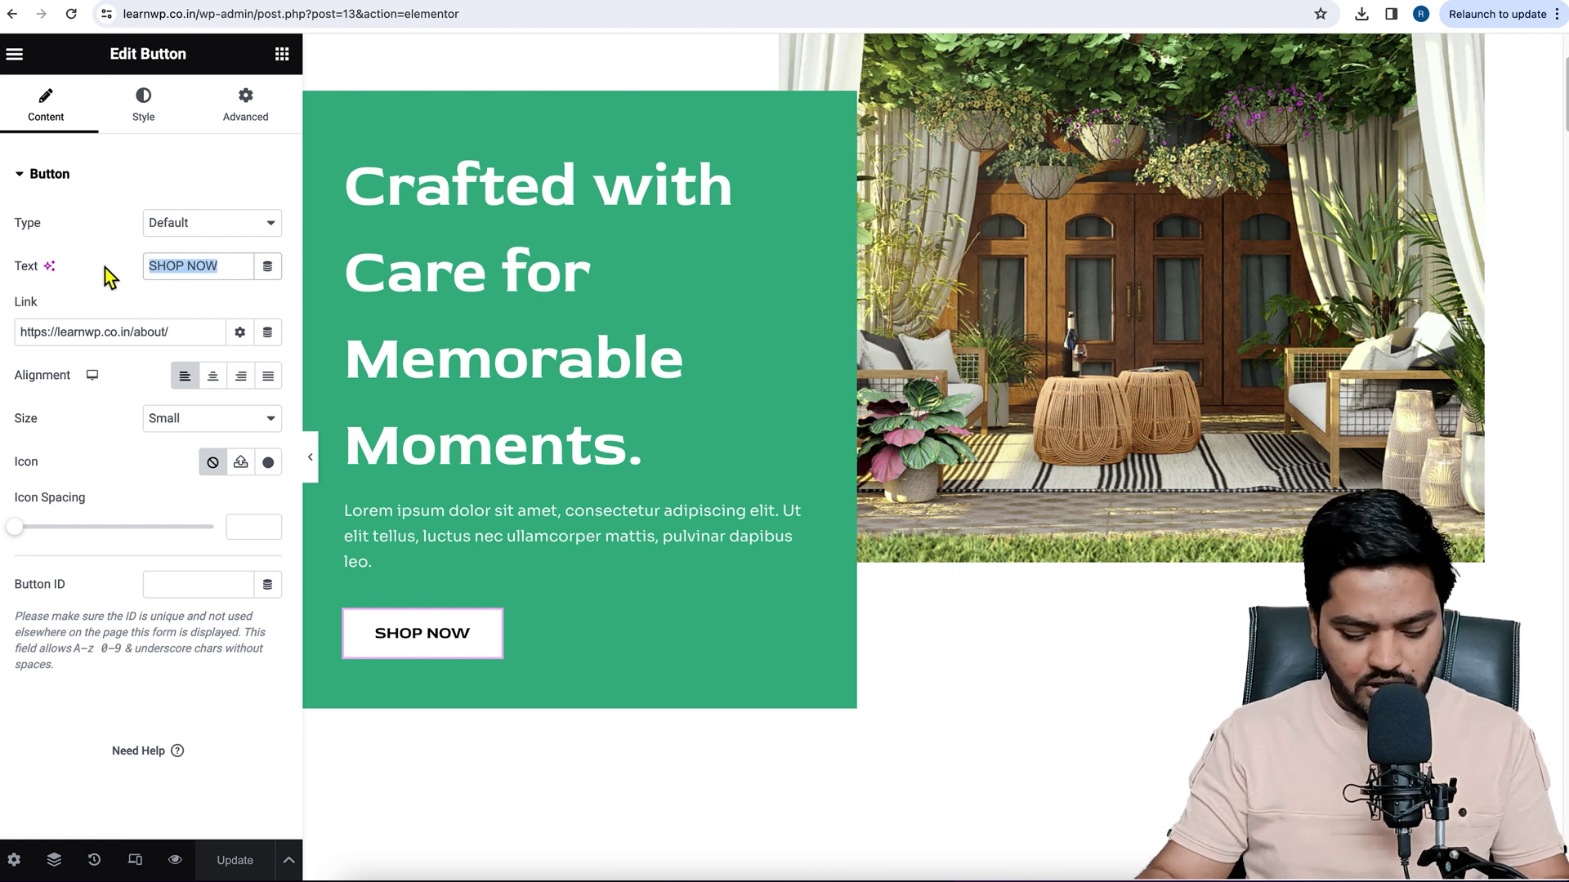
pyautogui.write('Co')
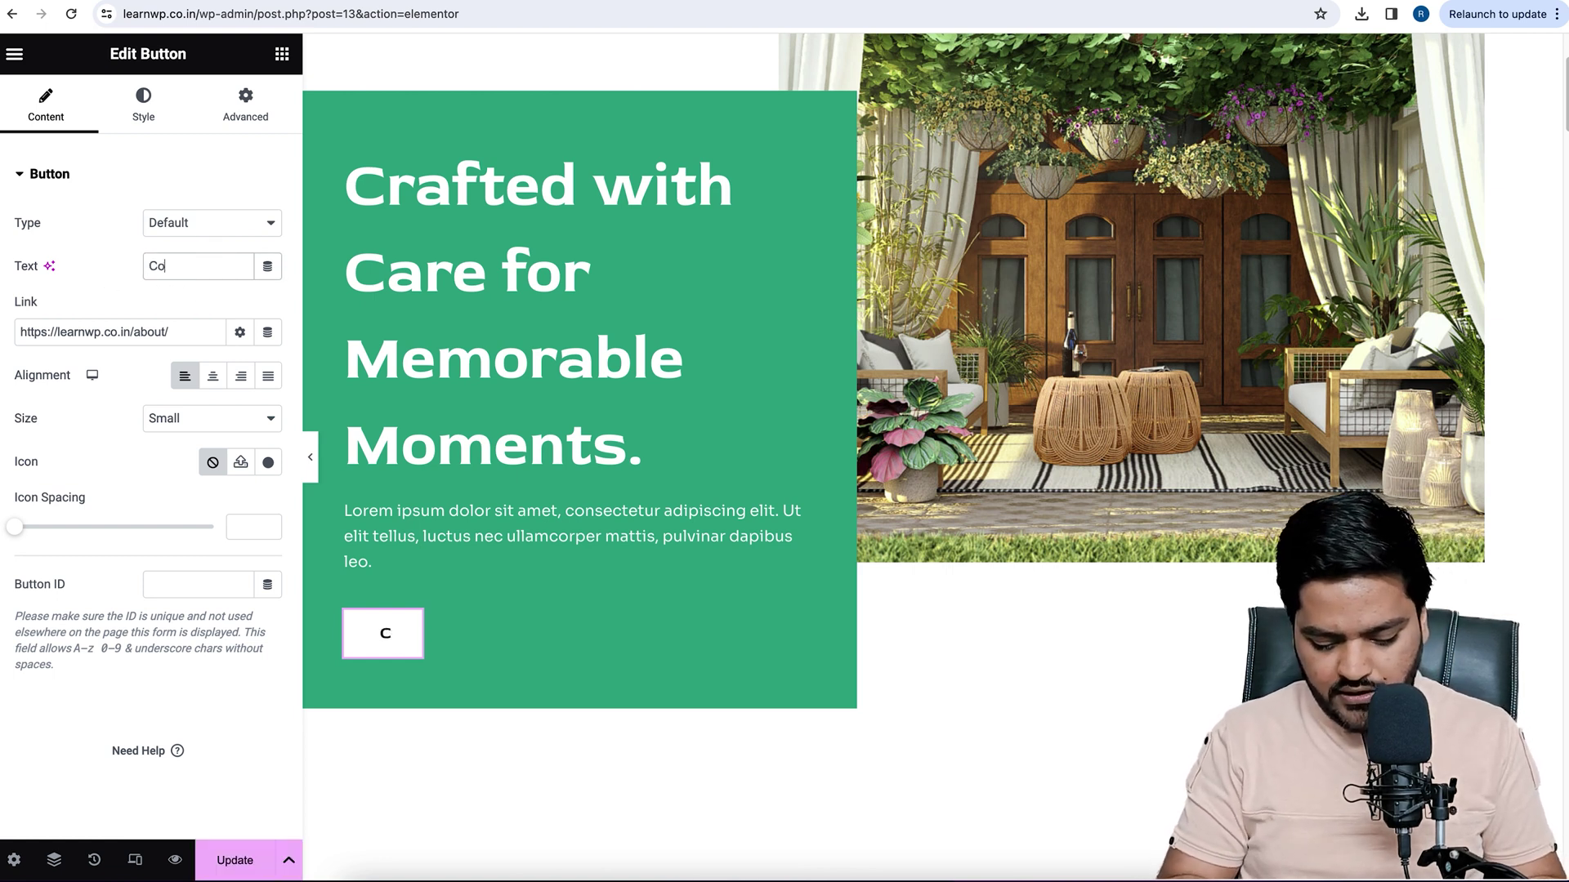
pyautogui.write('ntact Us')
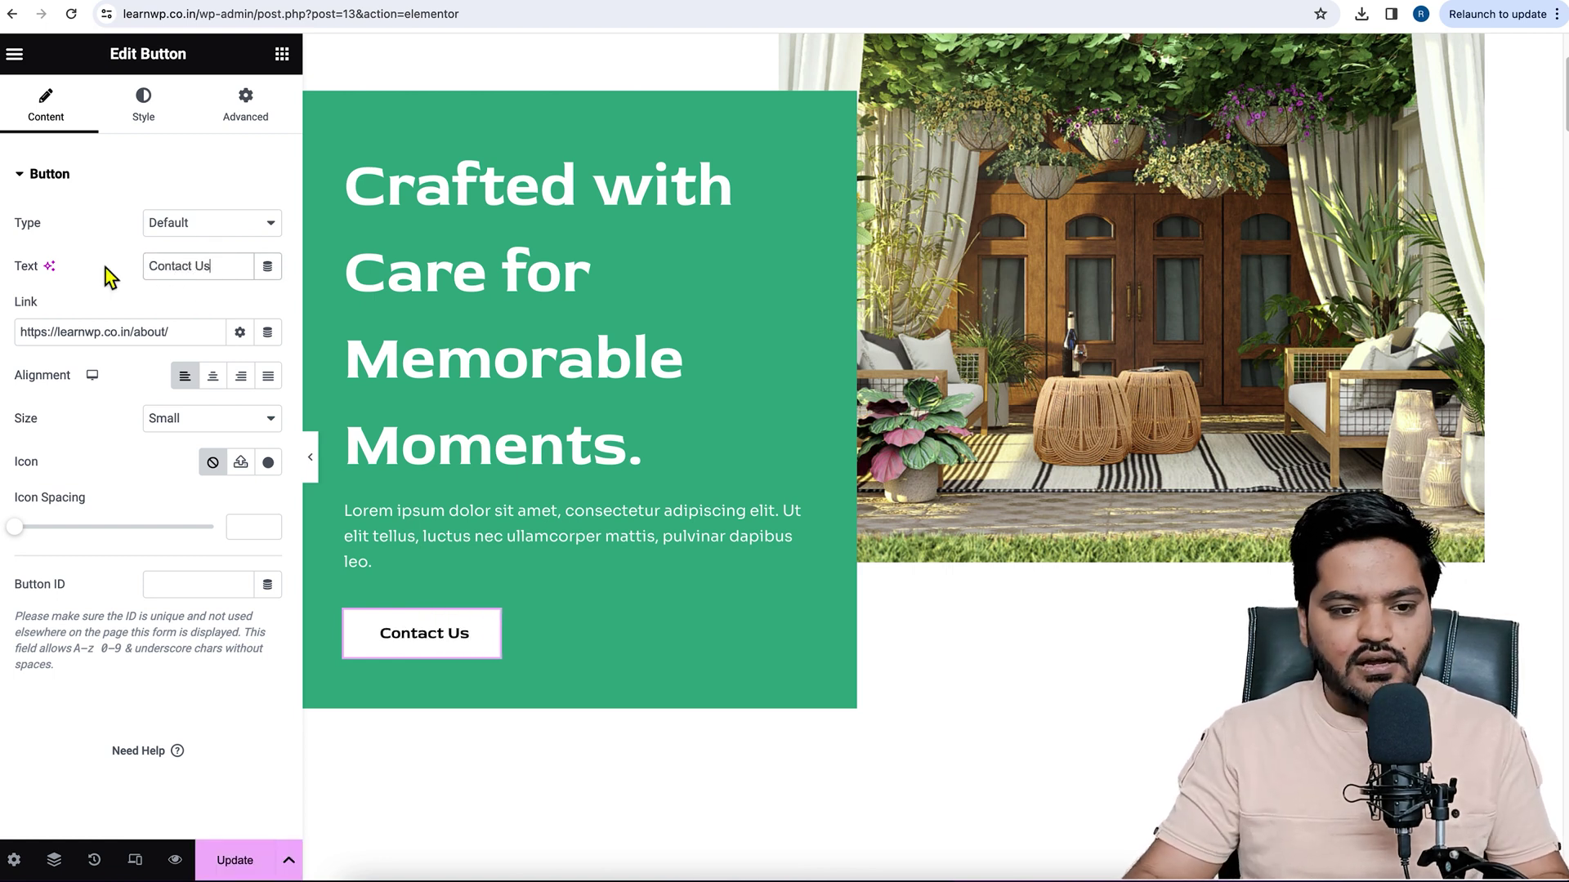
pyautogui.moveTo(173, 336); pyautogui.dragTo(17, 340)
pyautogui.press('BackSpace')
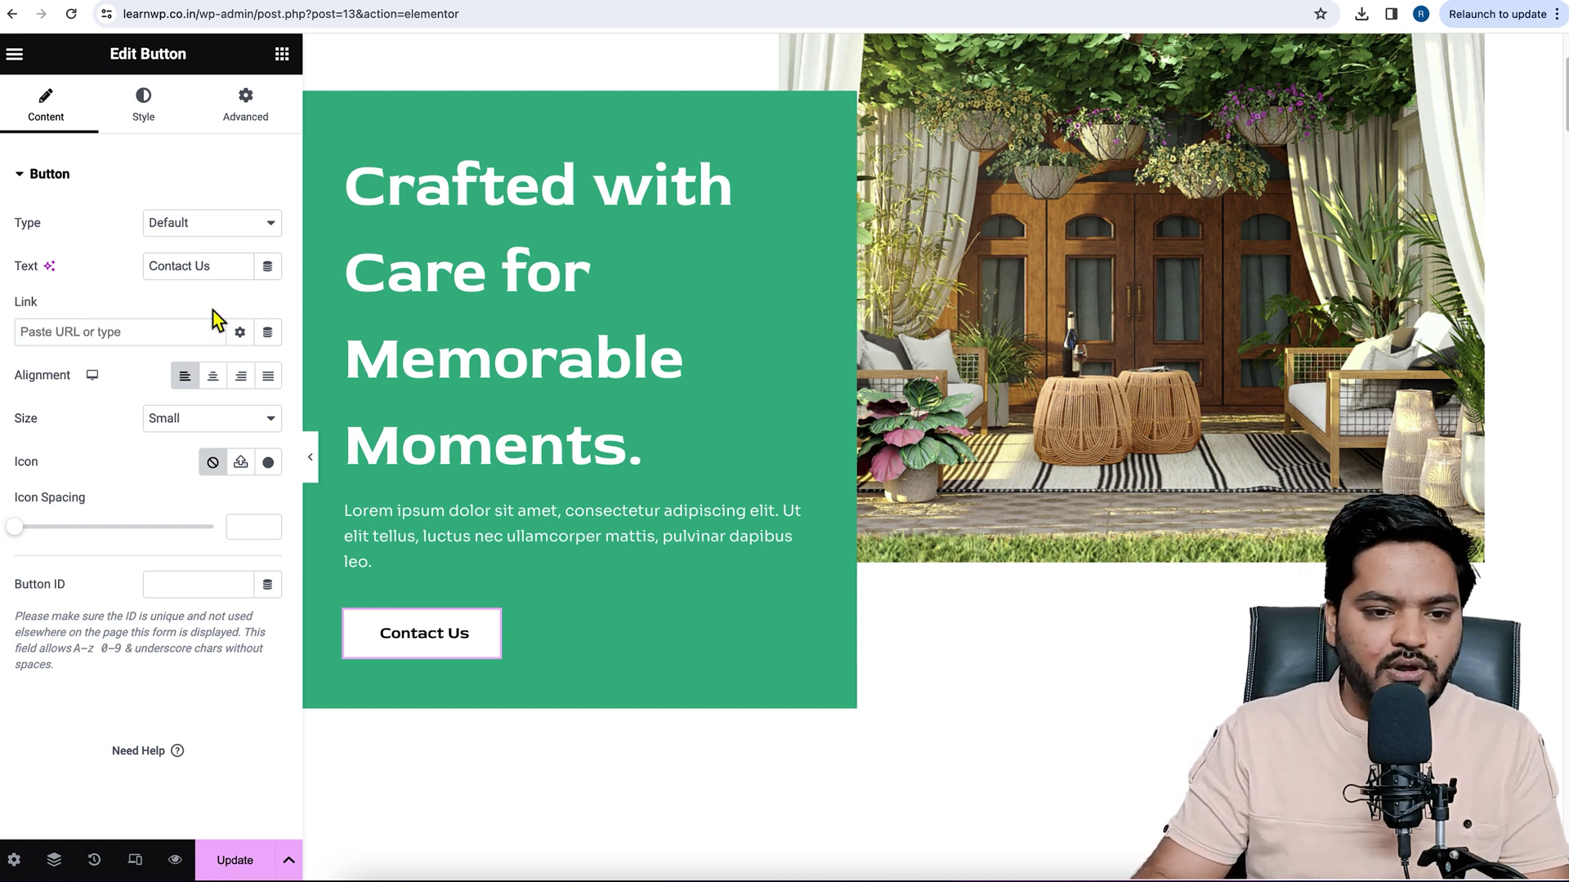
# Paste sg-popup-id-1551 as the button's CSS class and update the page
pyautogui.click(251, 121)
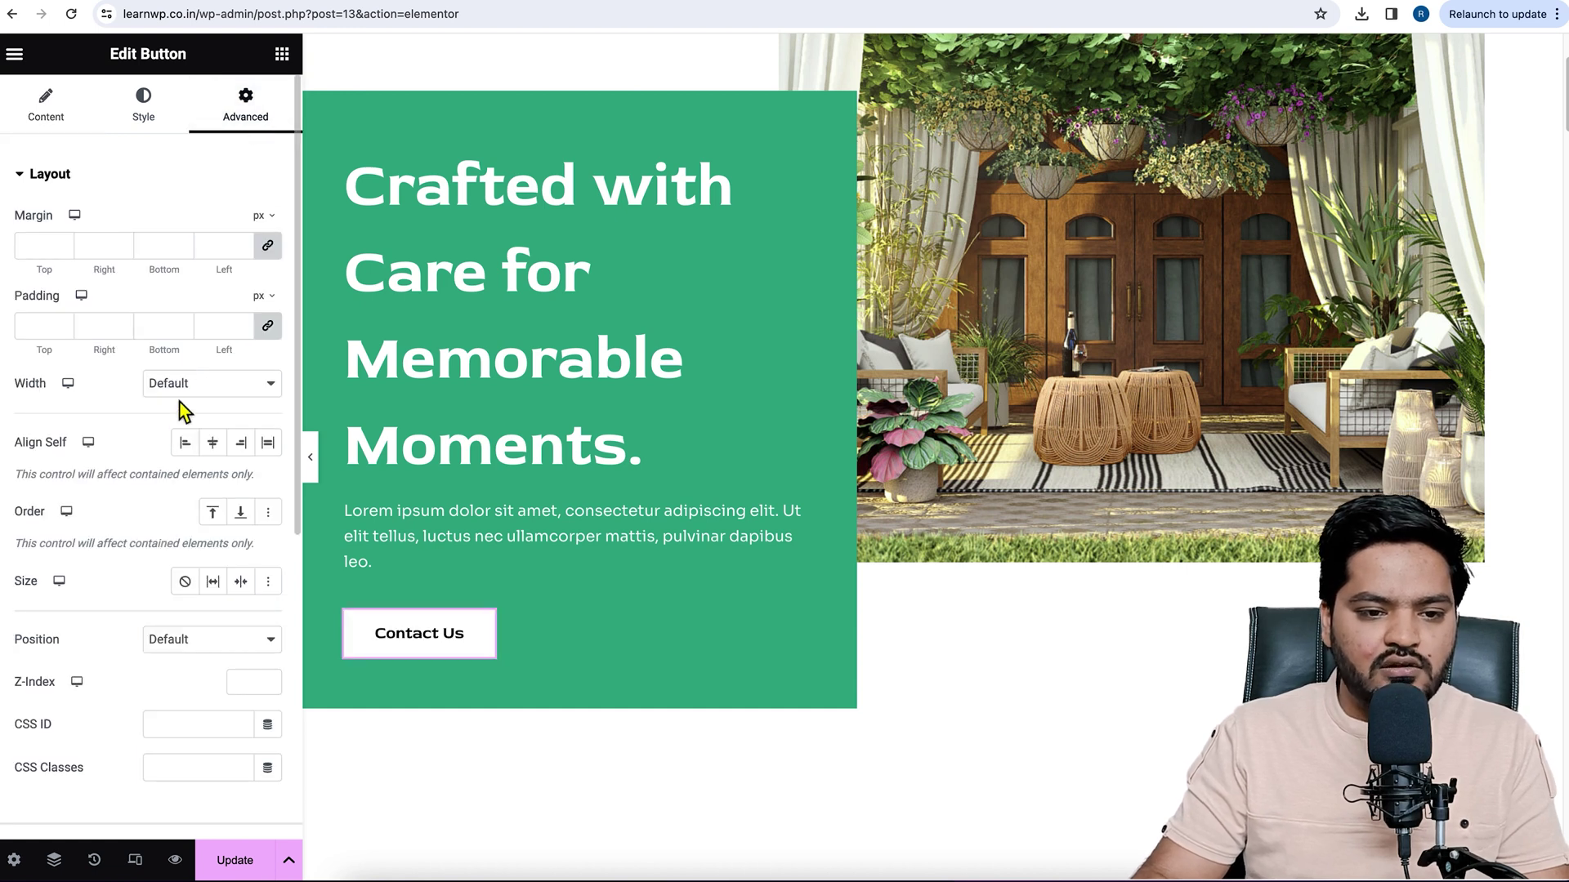
pyautogui.scroll(-2, 151, 416)
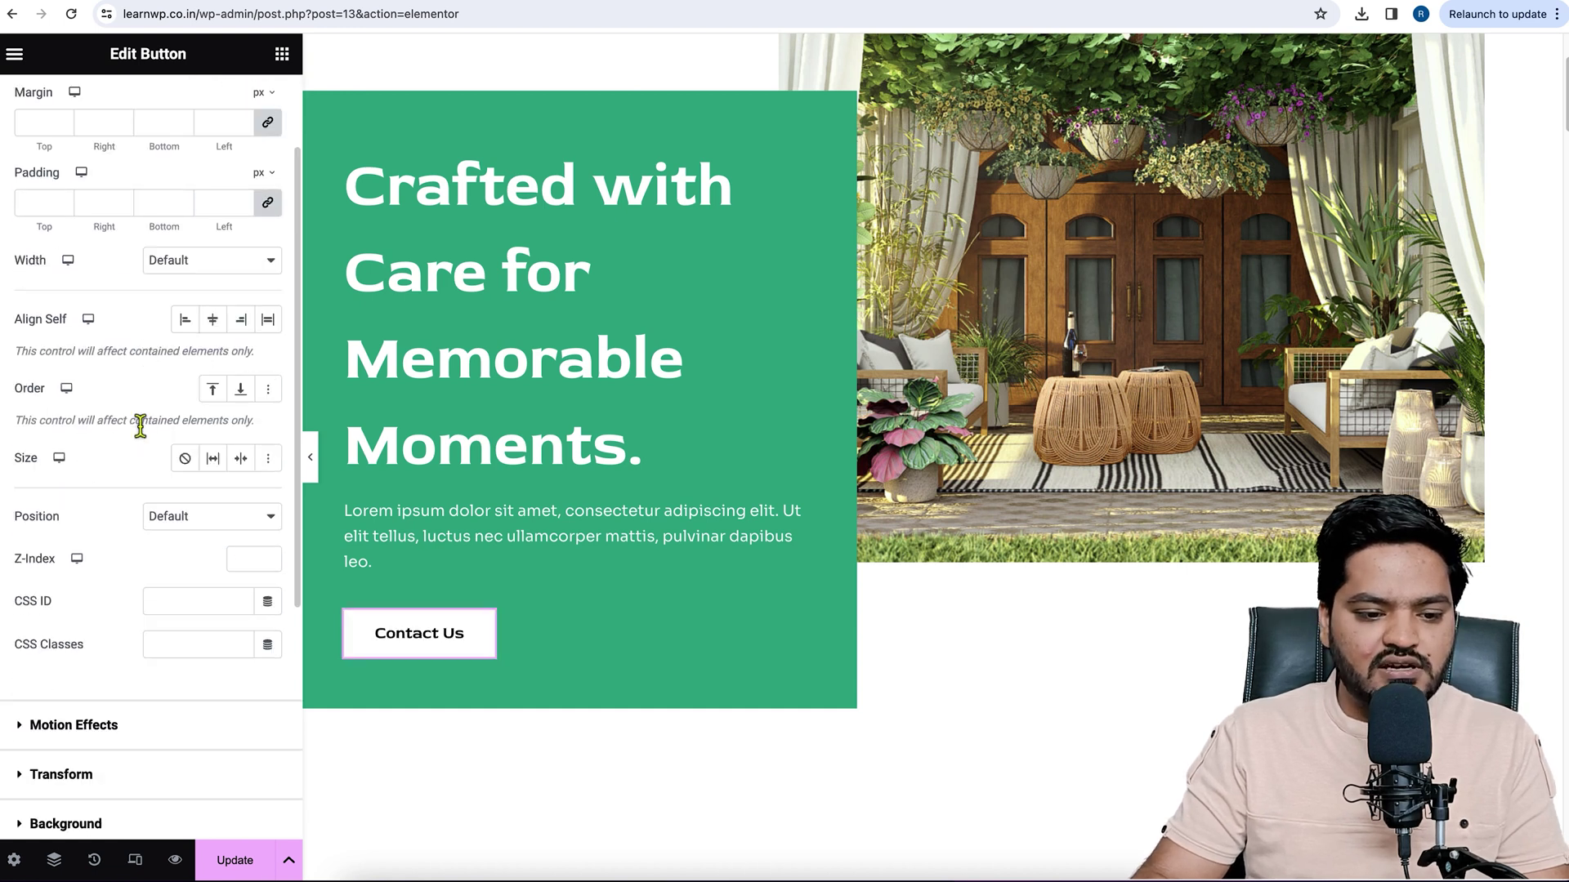
pyautogui.rightClick(158, 645)
pyautogui.click(204, 737)
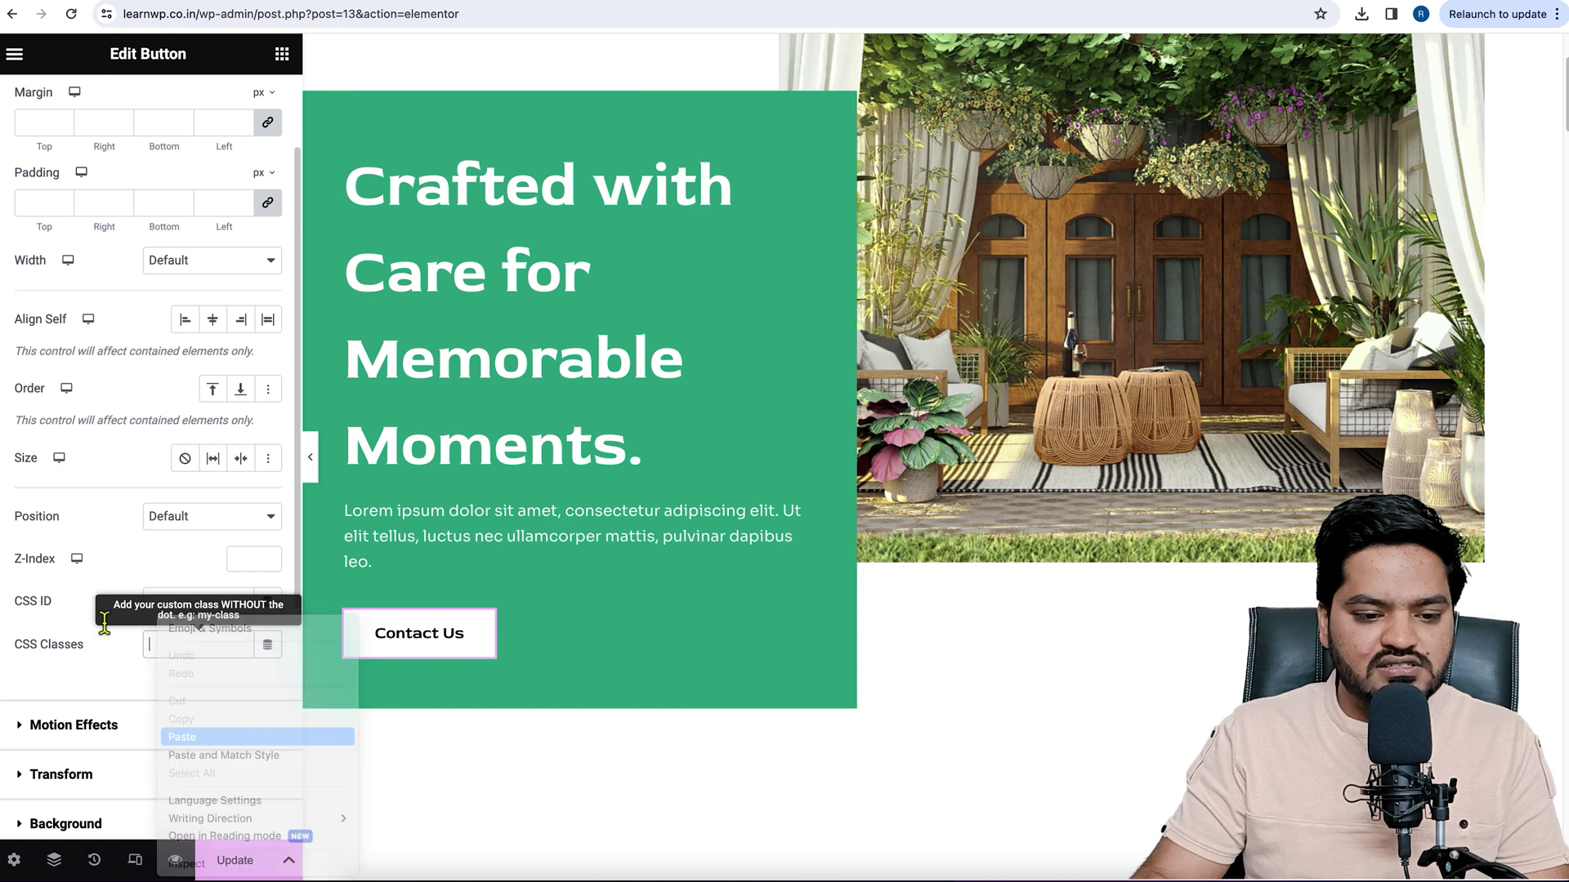
pyautogui.click(236, 869)
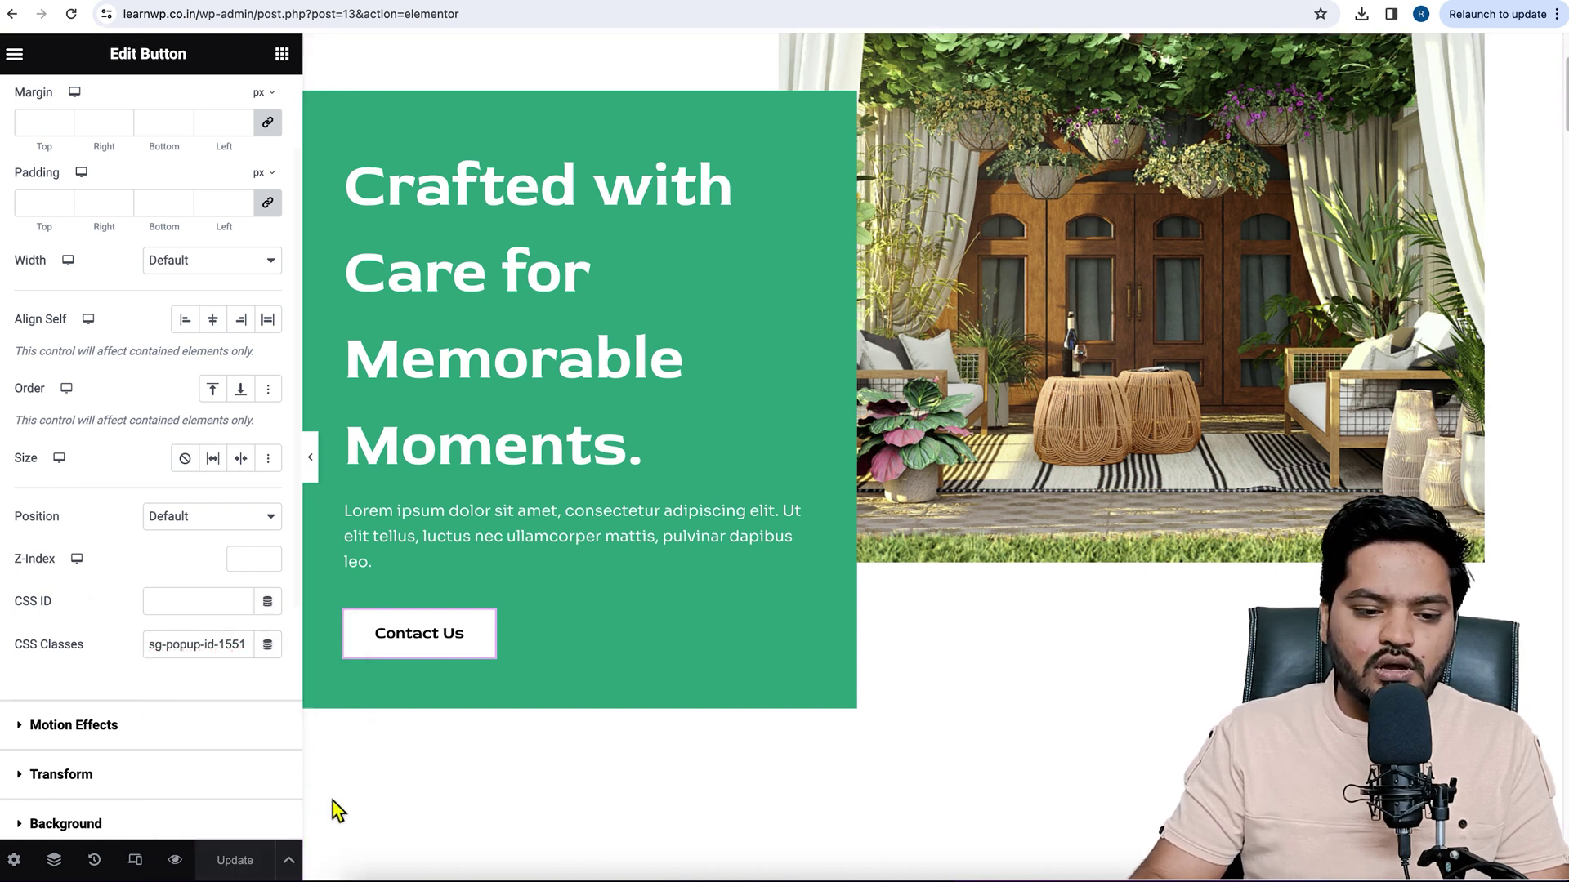
pyautogui.click(191, 1)
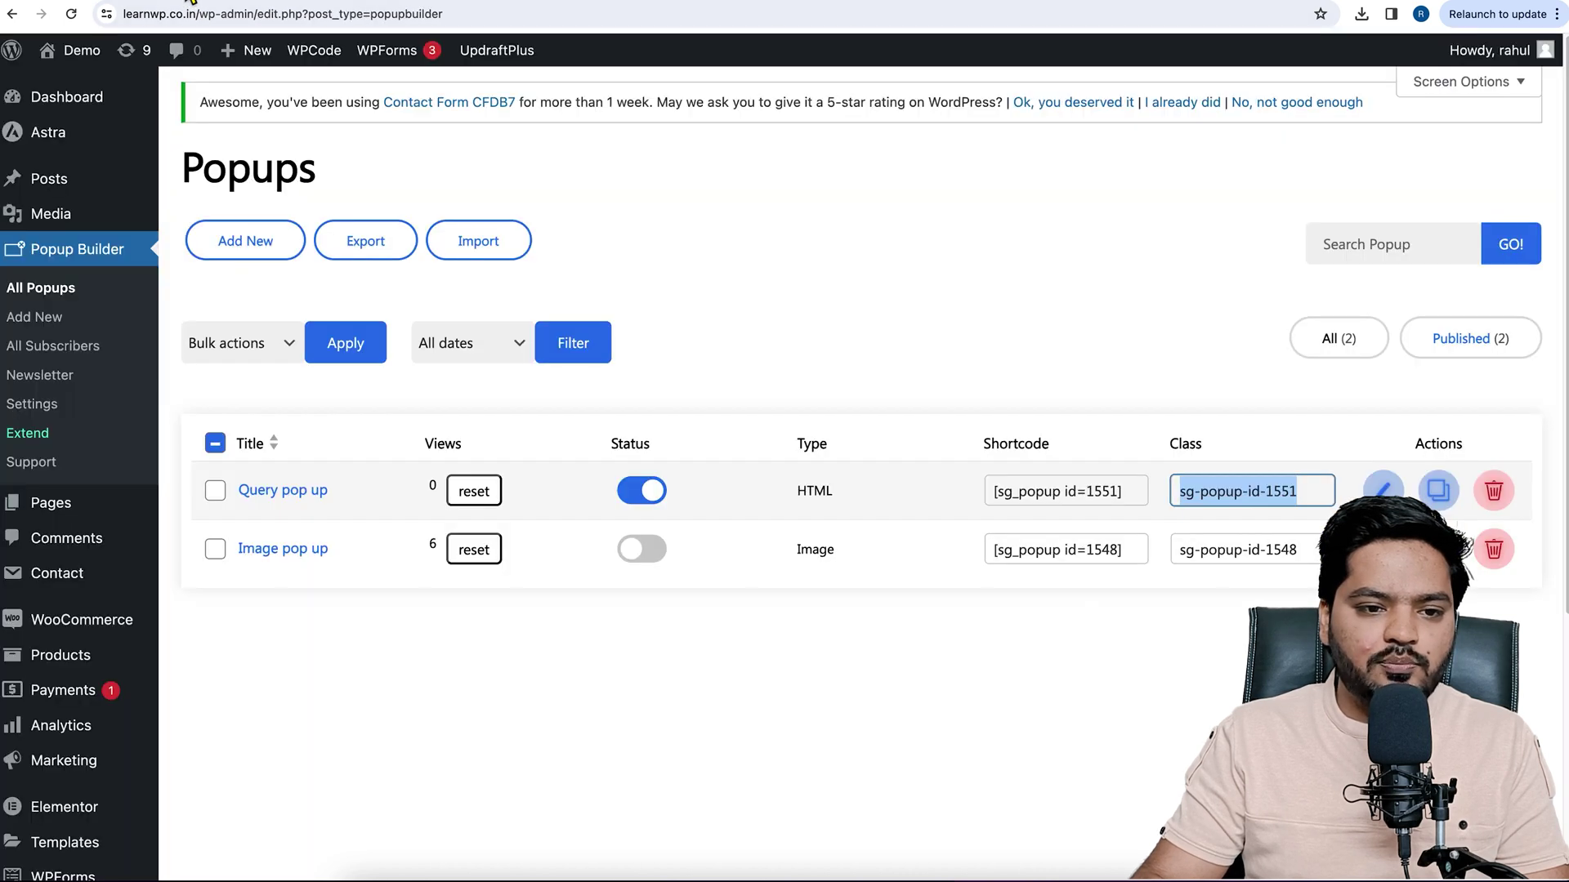
# Set the Query pop up's trigger event to On Click and save it
pyautogui.click(309, 507)
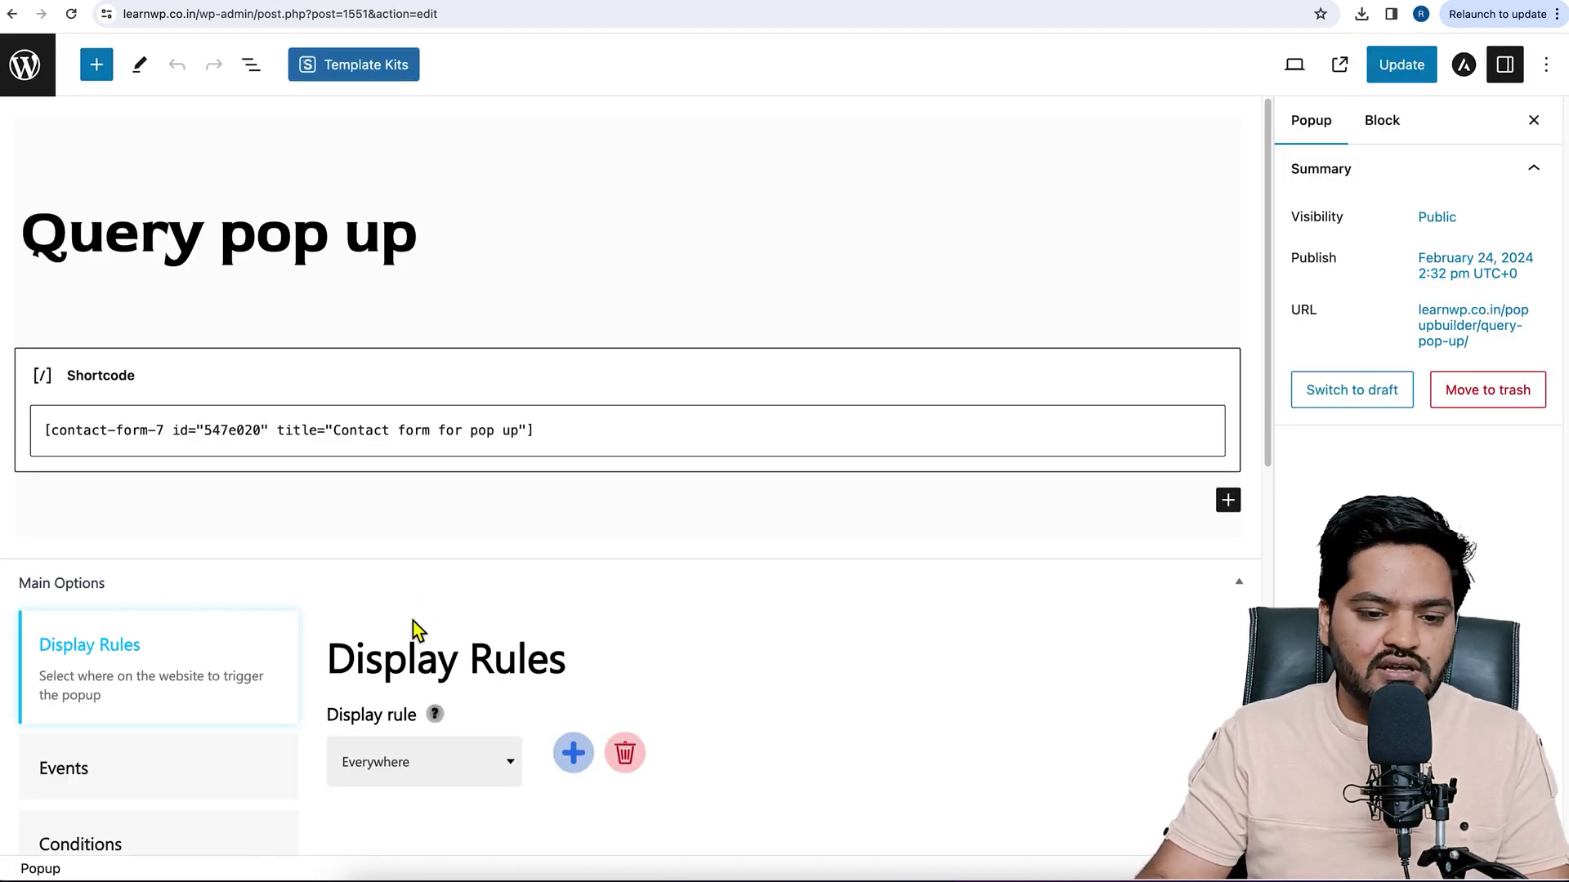
pyautogui.scroll(-3, 414, 625)
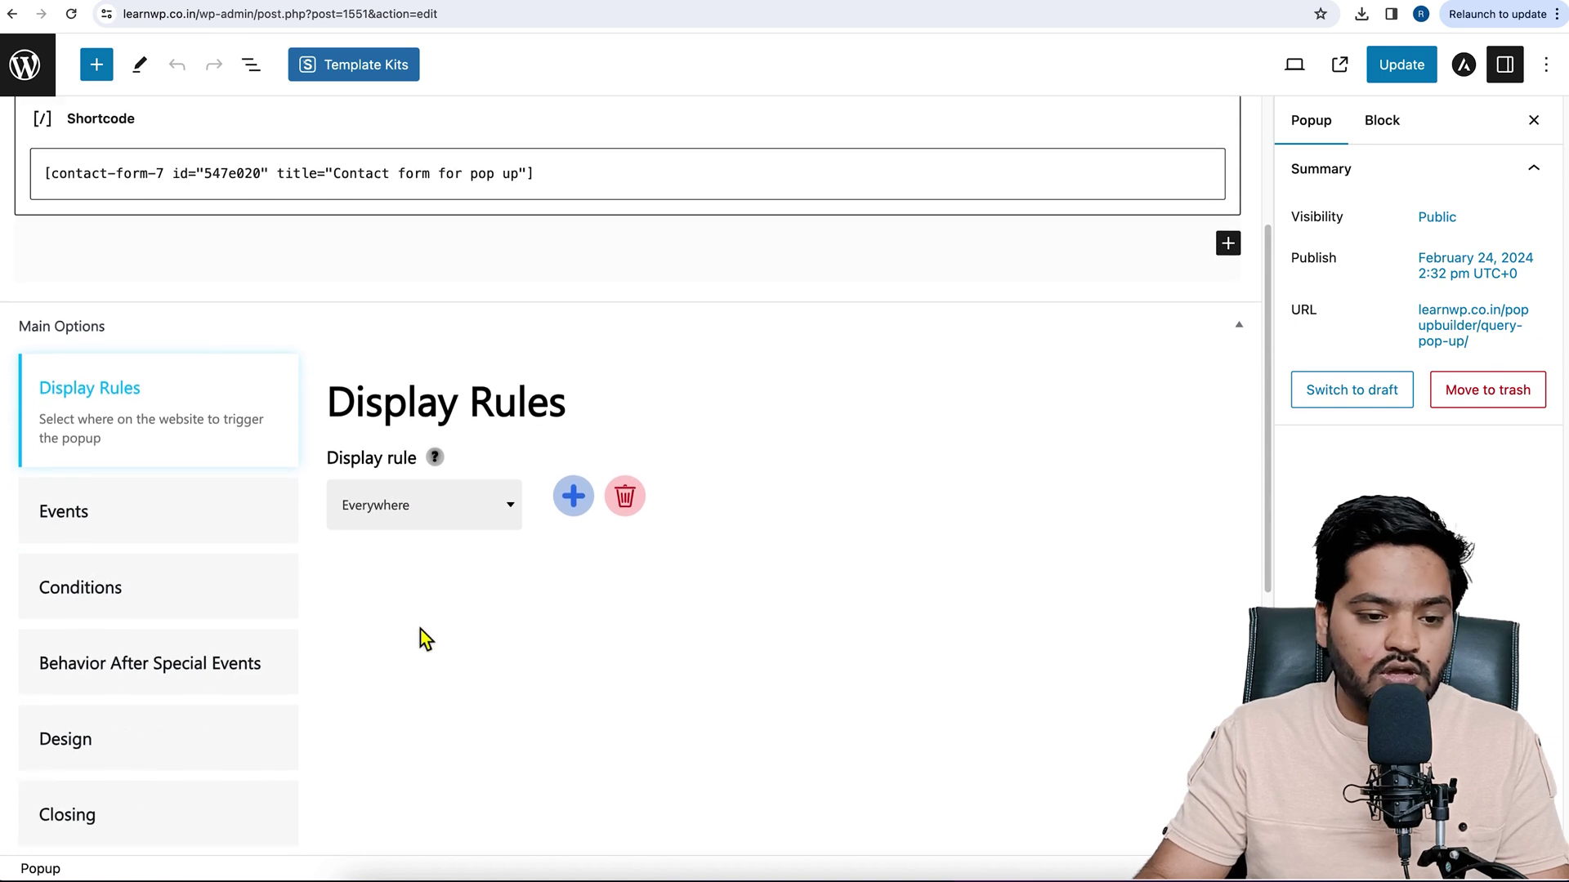
pyautogui.click(131, 528)
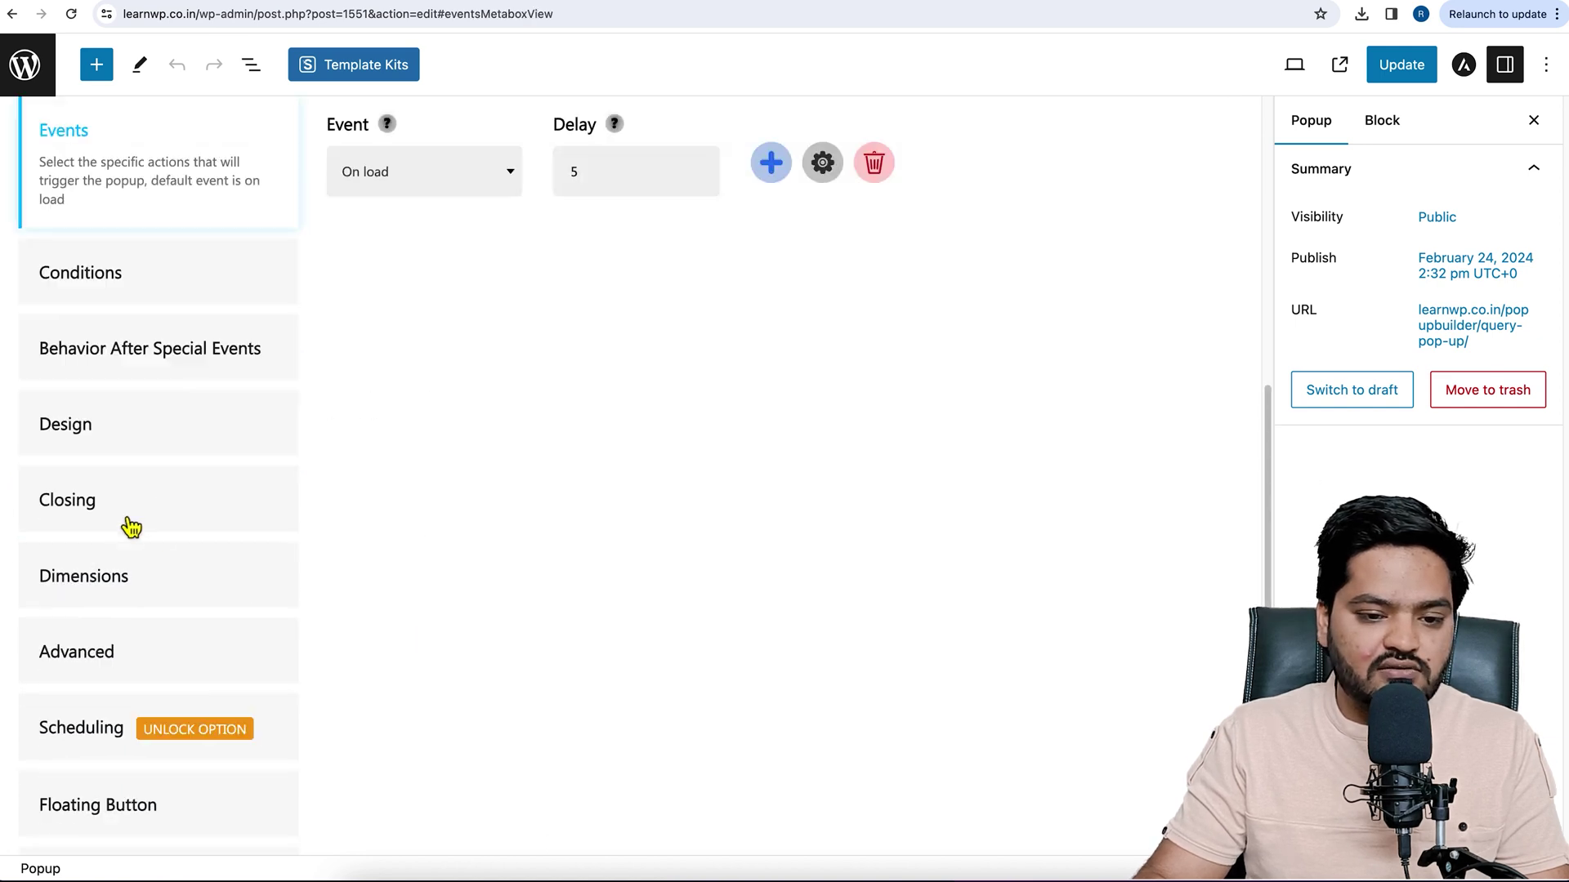
pyautogui.scroll(2, 123, 348)
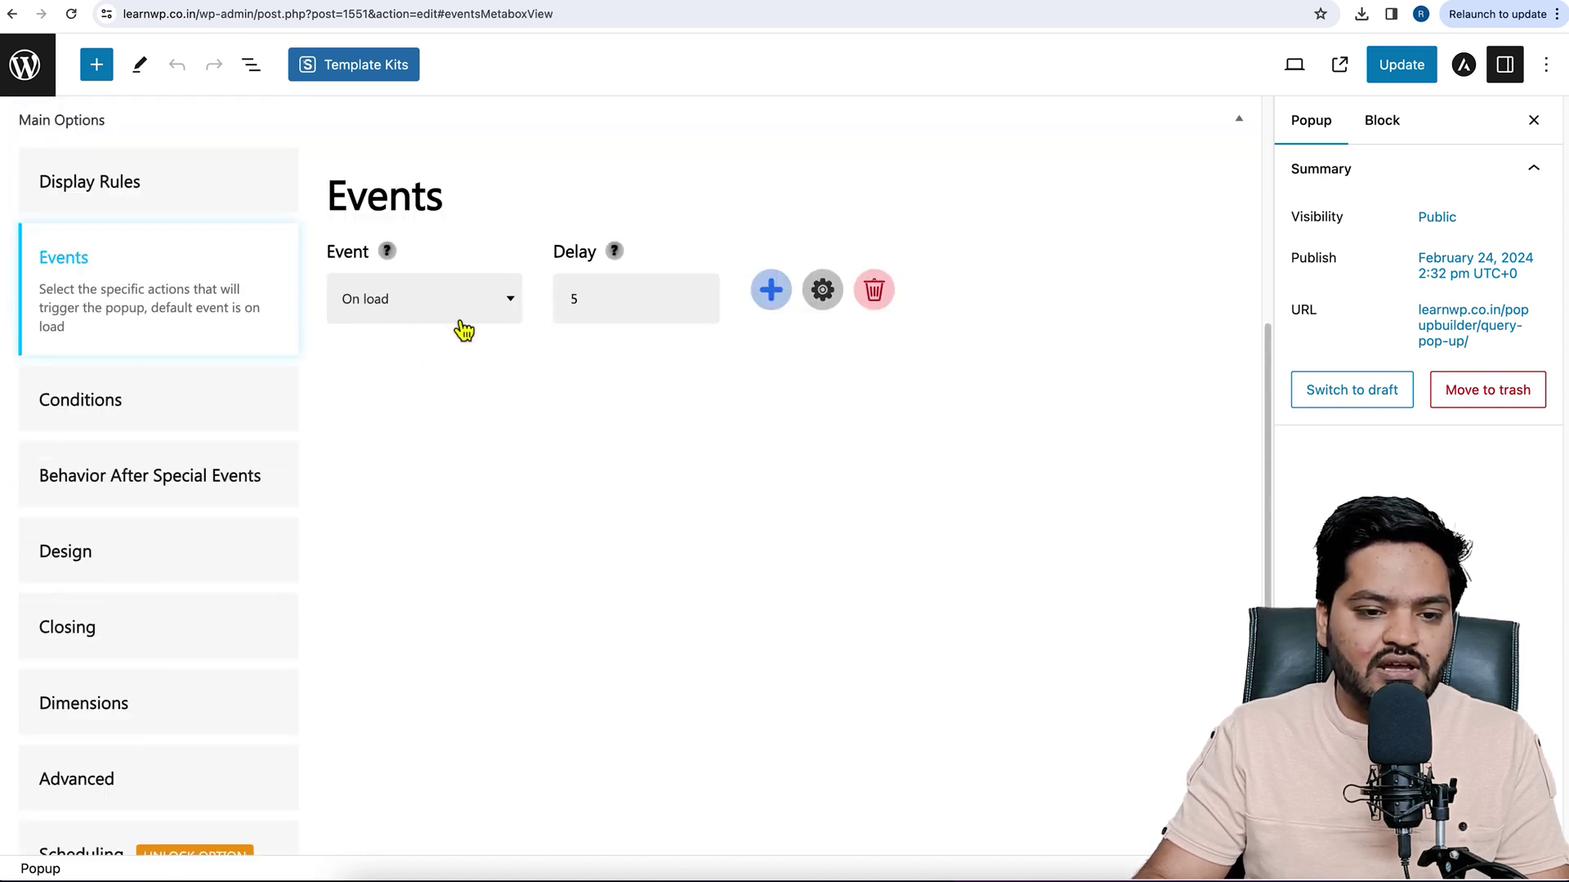
pyautogui.click(463, 316)
pyautogui.click(420, 472)
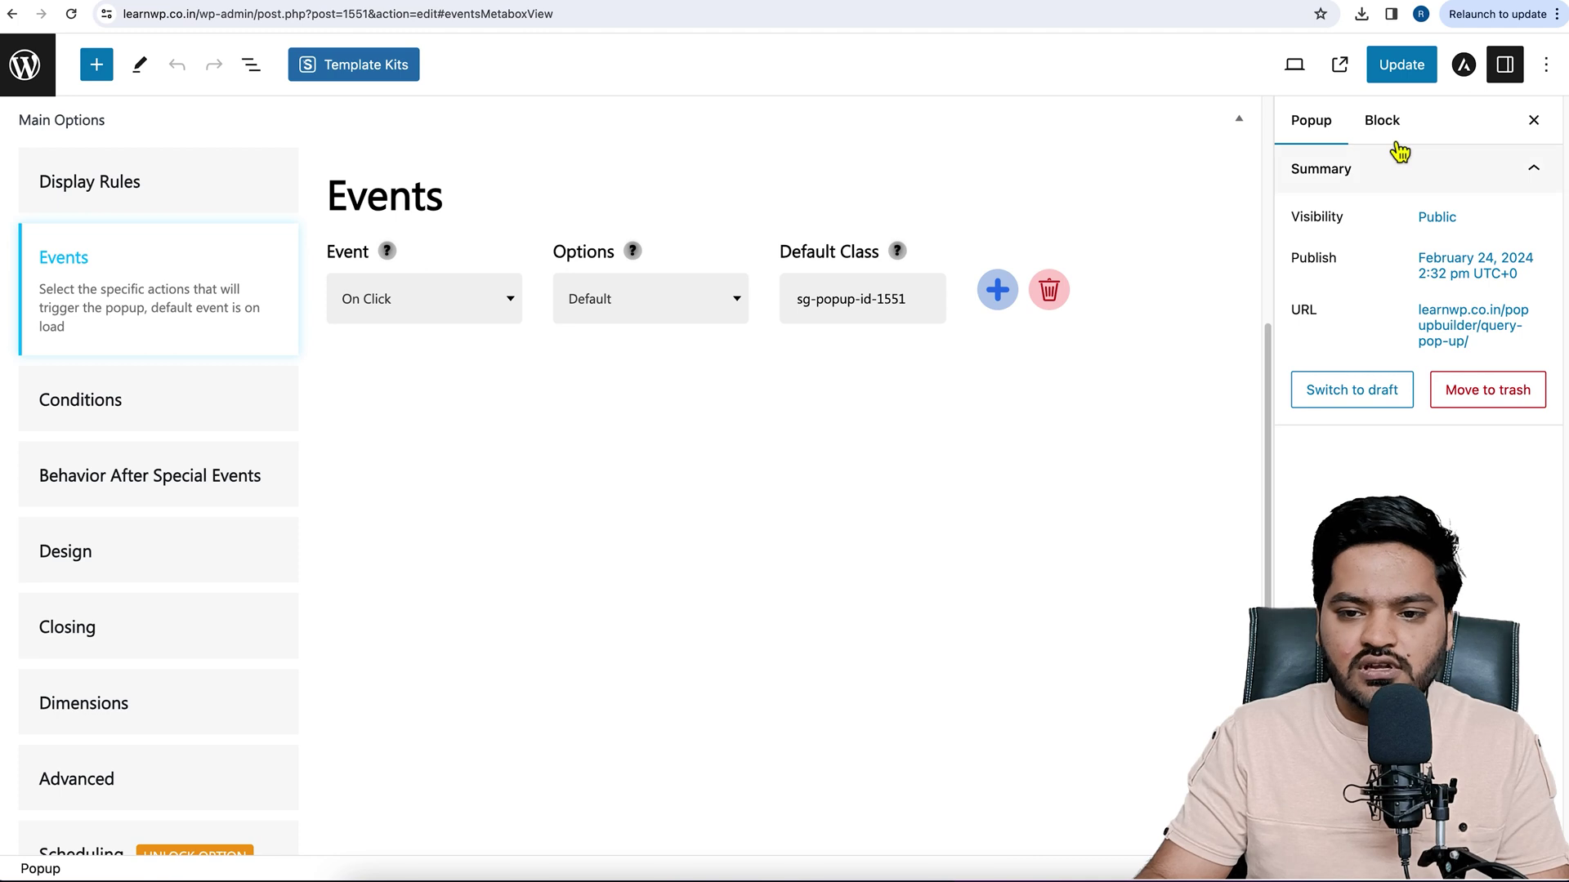
pyautogui.click(1409, 69)
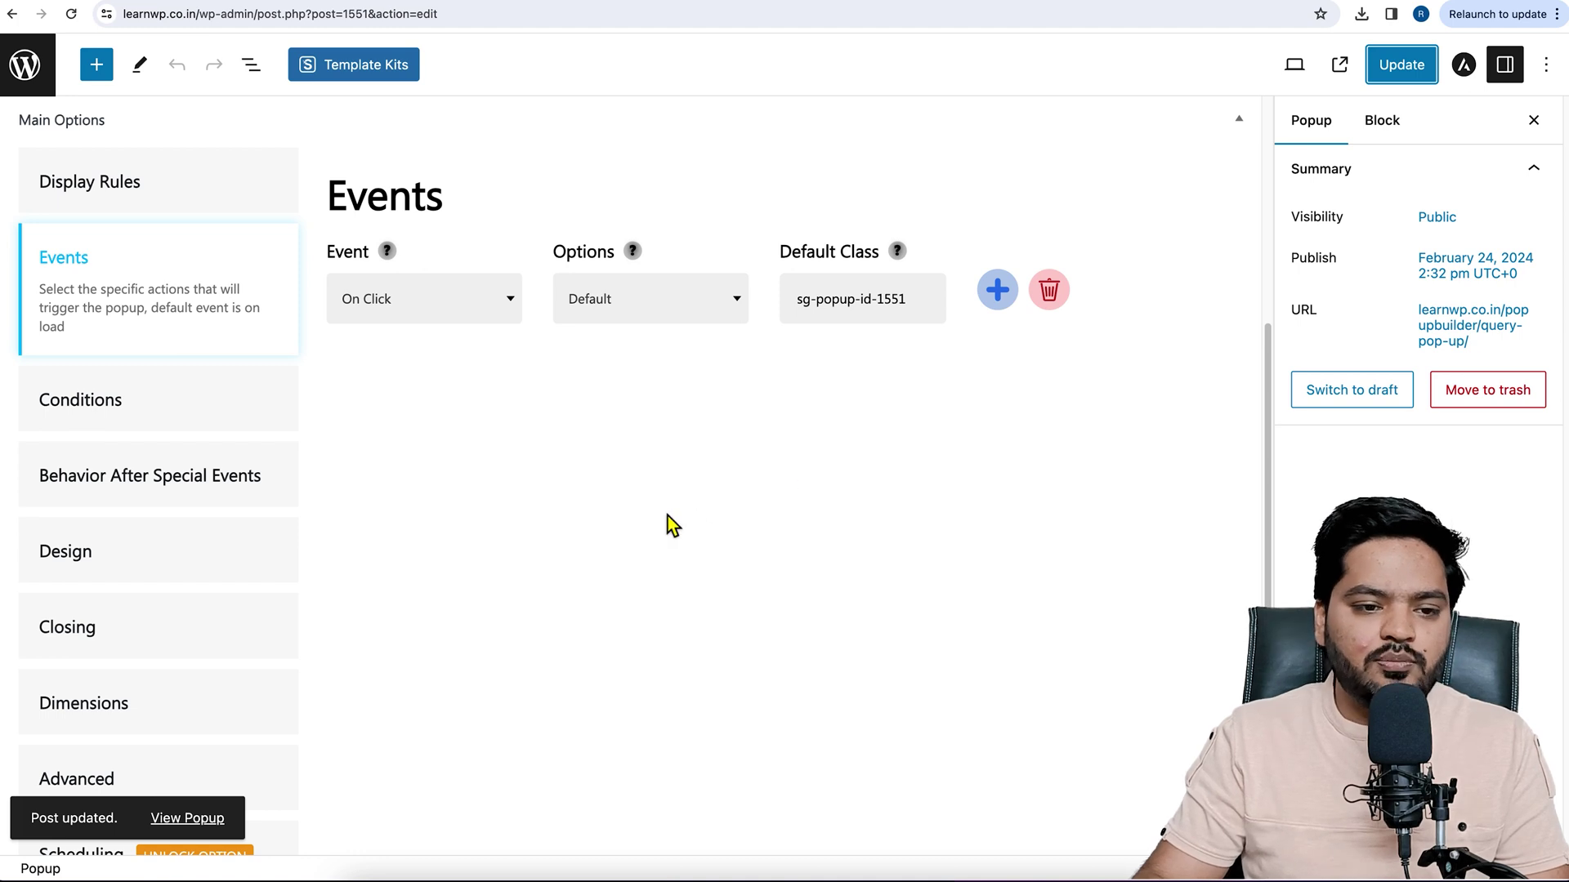
# Load the live homepage at learnwp.co.in
pyautogui.scroll(5, 668, 527)
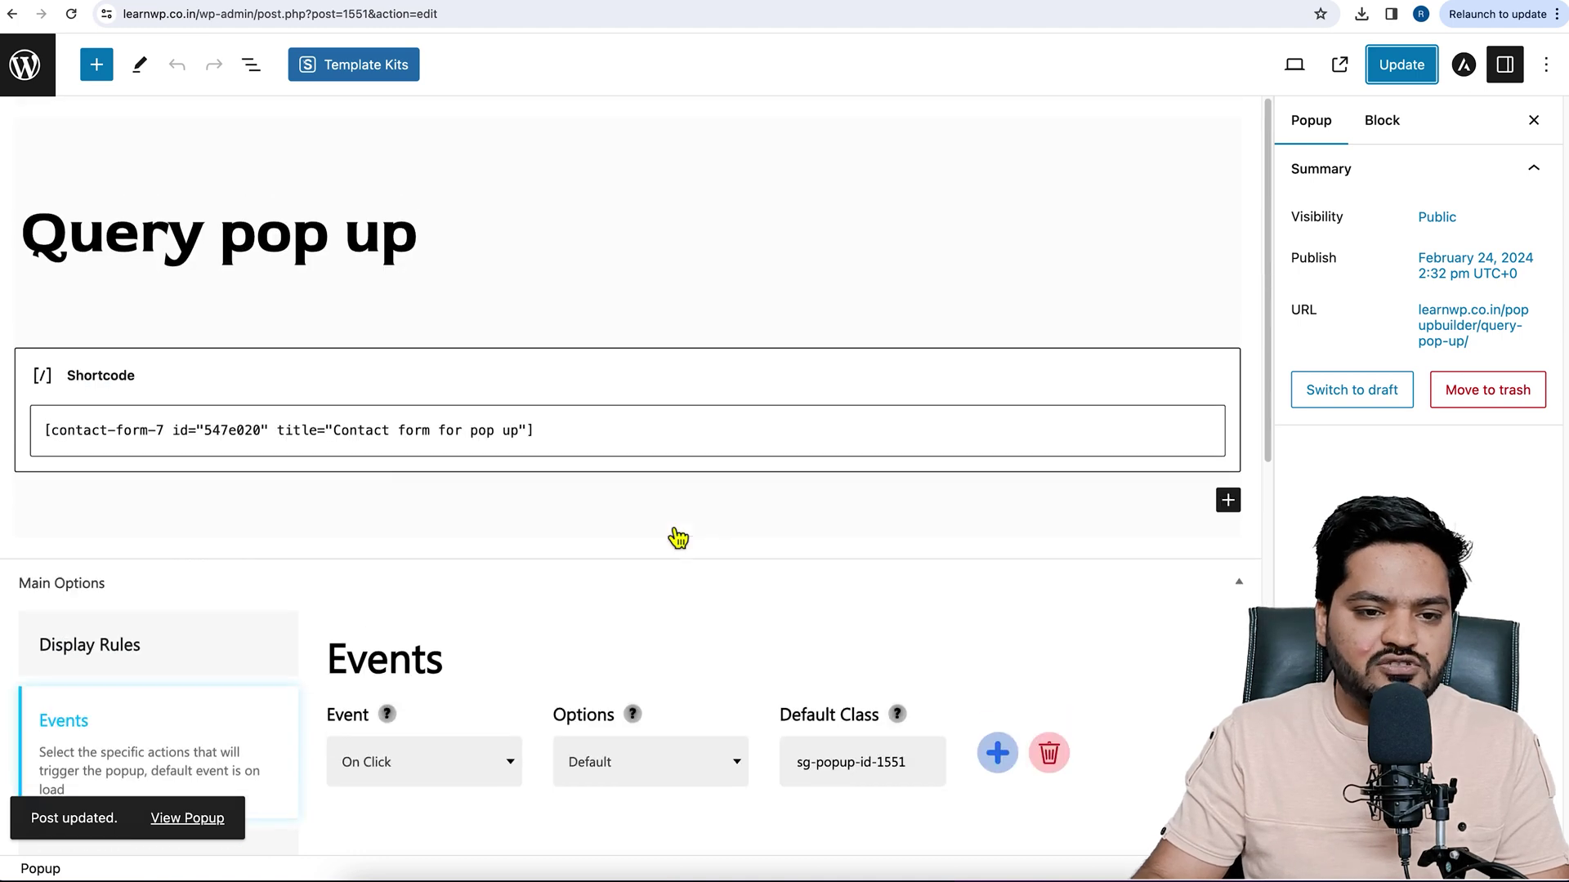
pyautogui.click(372, 2)
pyautogui.click(207, 22)
pyautogui.write('learnwp.co.in')
pyautogui.press('Return')
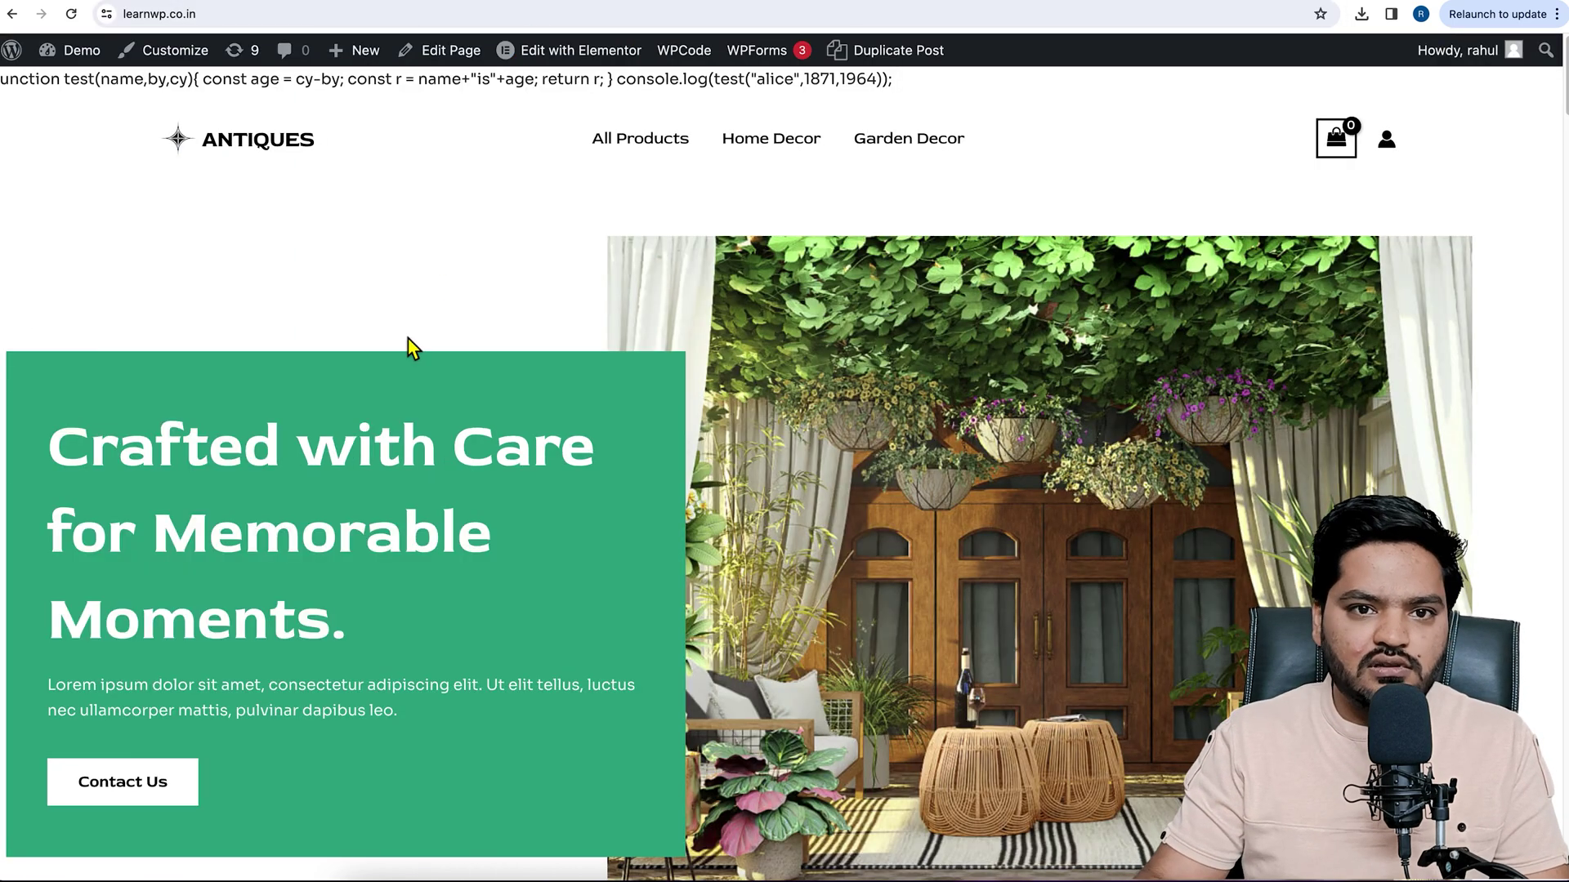
pyautogui.scroll(-3, 409, 336)
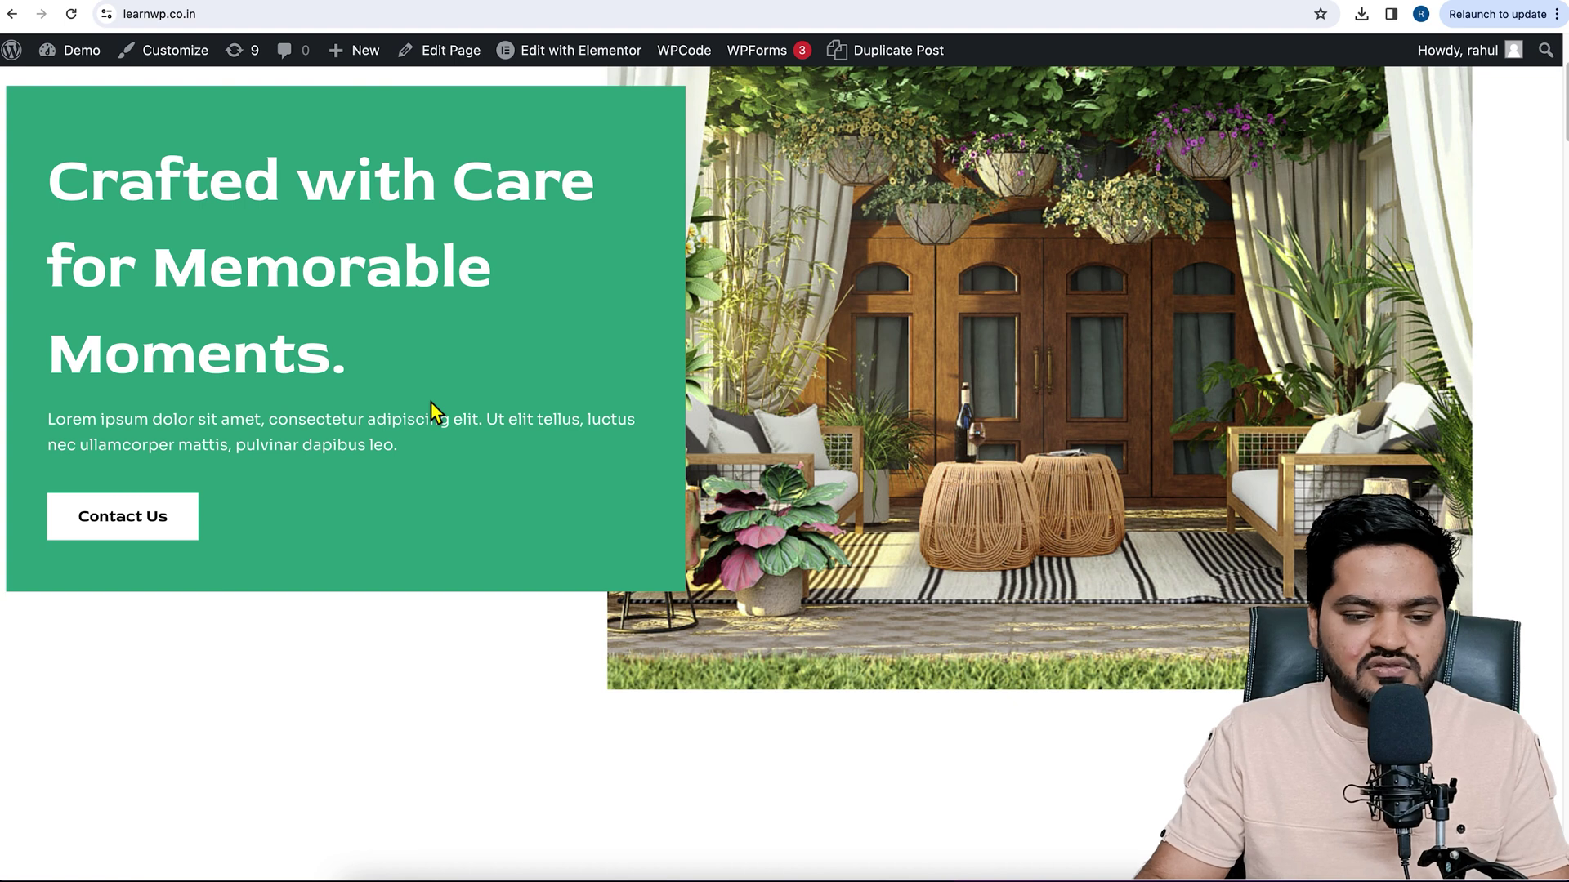
pyautogui.scroll(-3, 429, 401)
pyautogui.scroll(2, 430, 401)
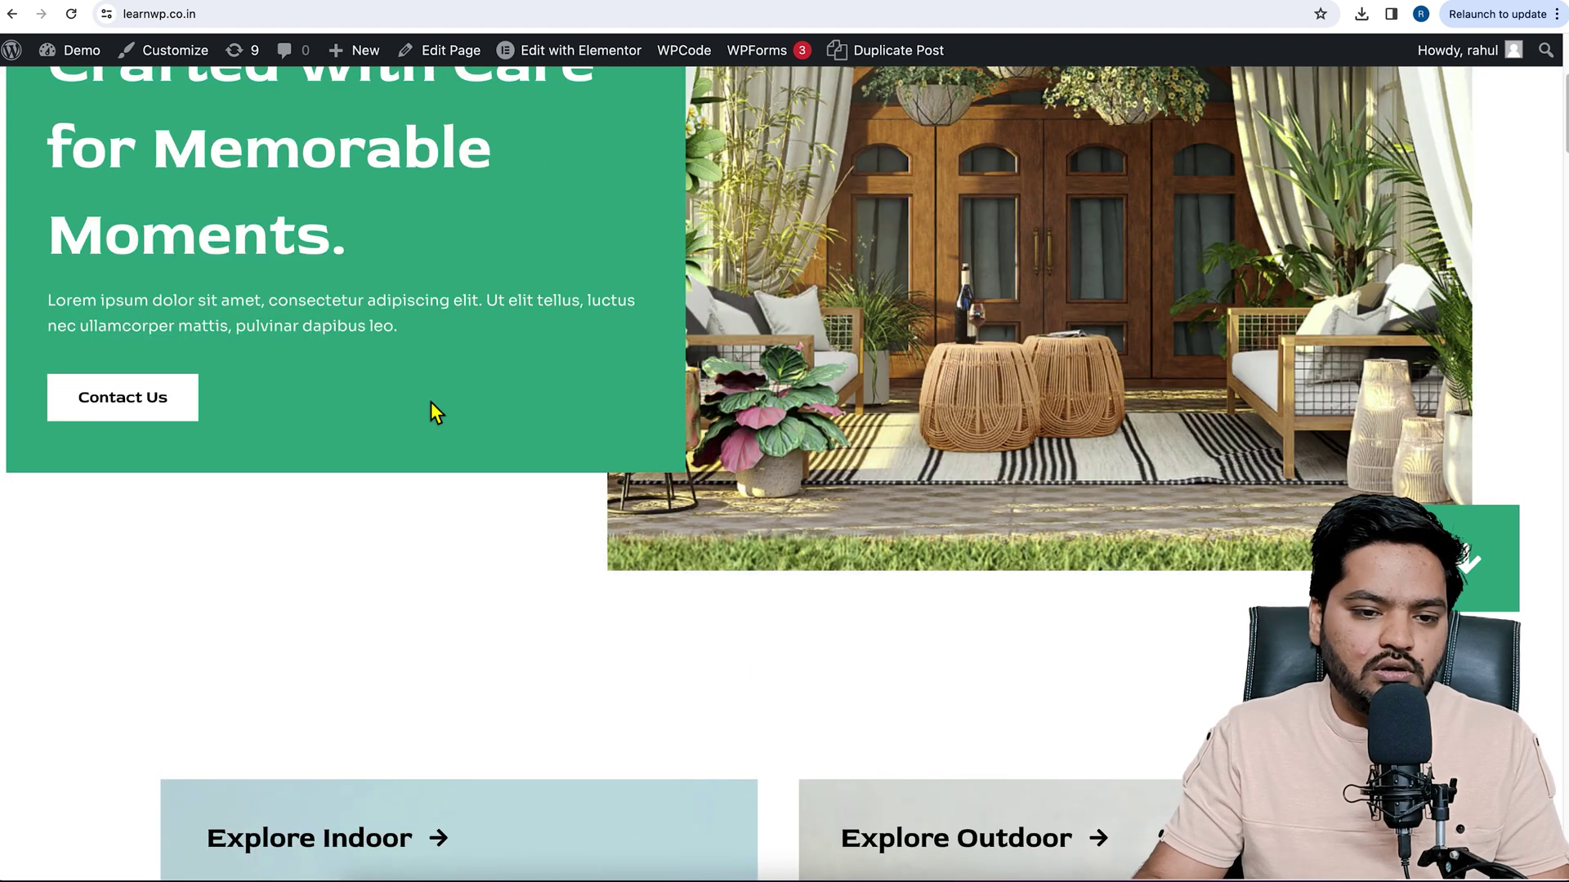
pyautogui.scroll(4, 432, 402)
pyautogui.scroll(-7, 433, 409)
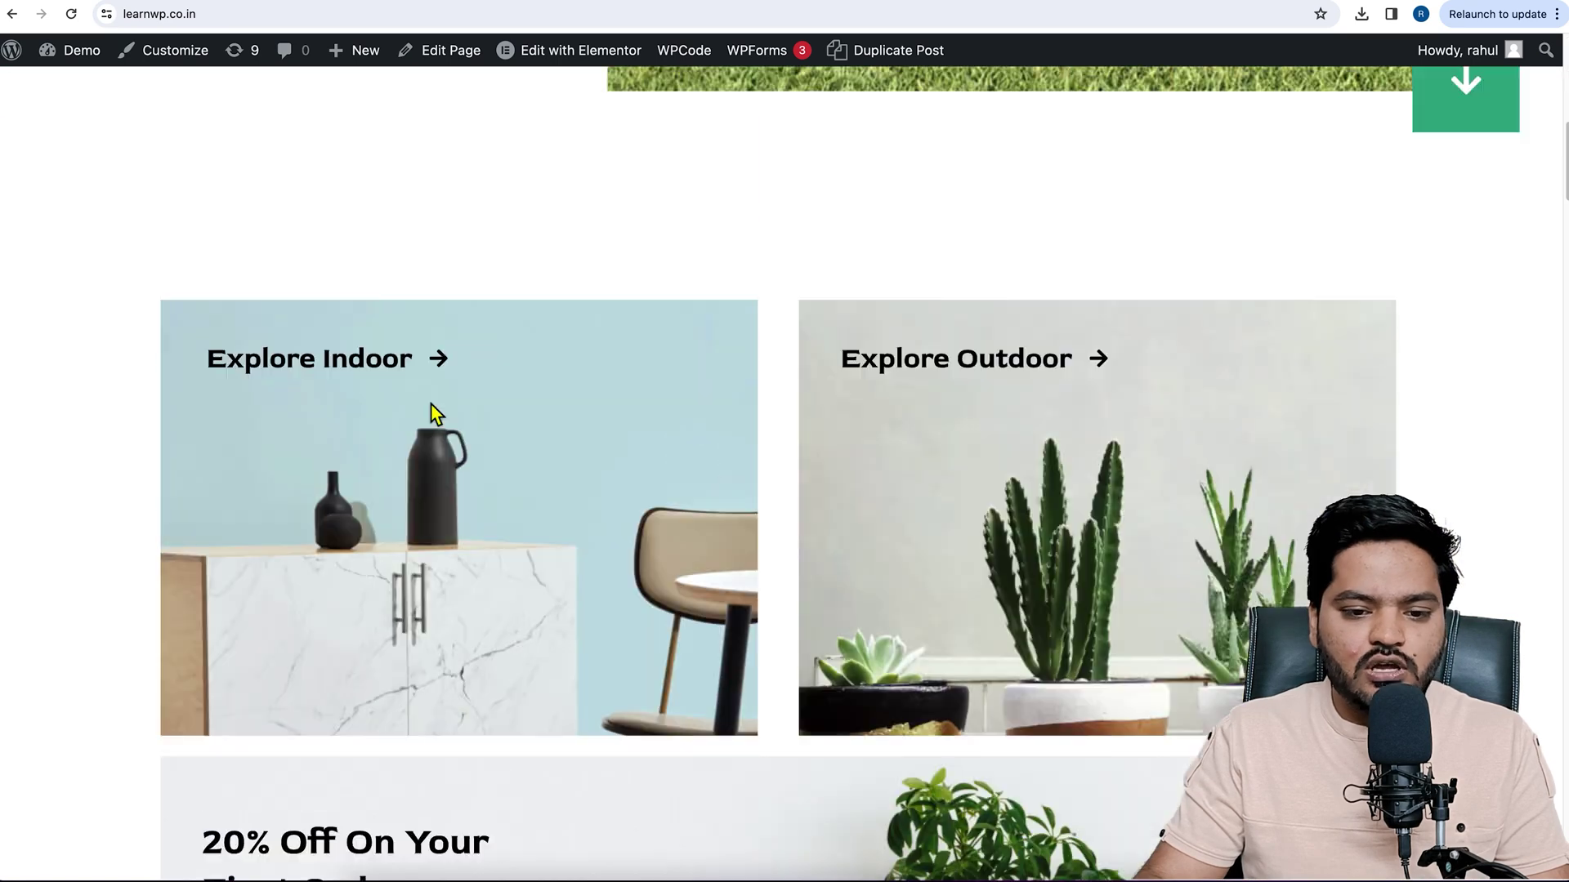
pyautogui.scroll(7, 430, 404)
pyautogui.scroll(-2, 394, 463)
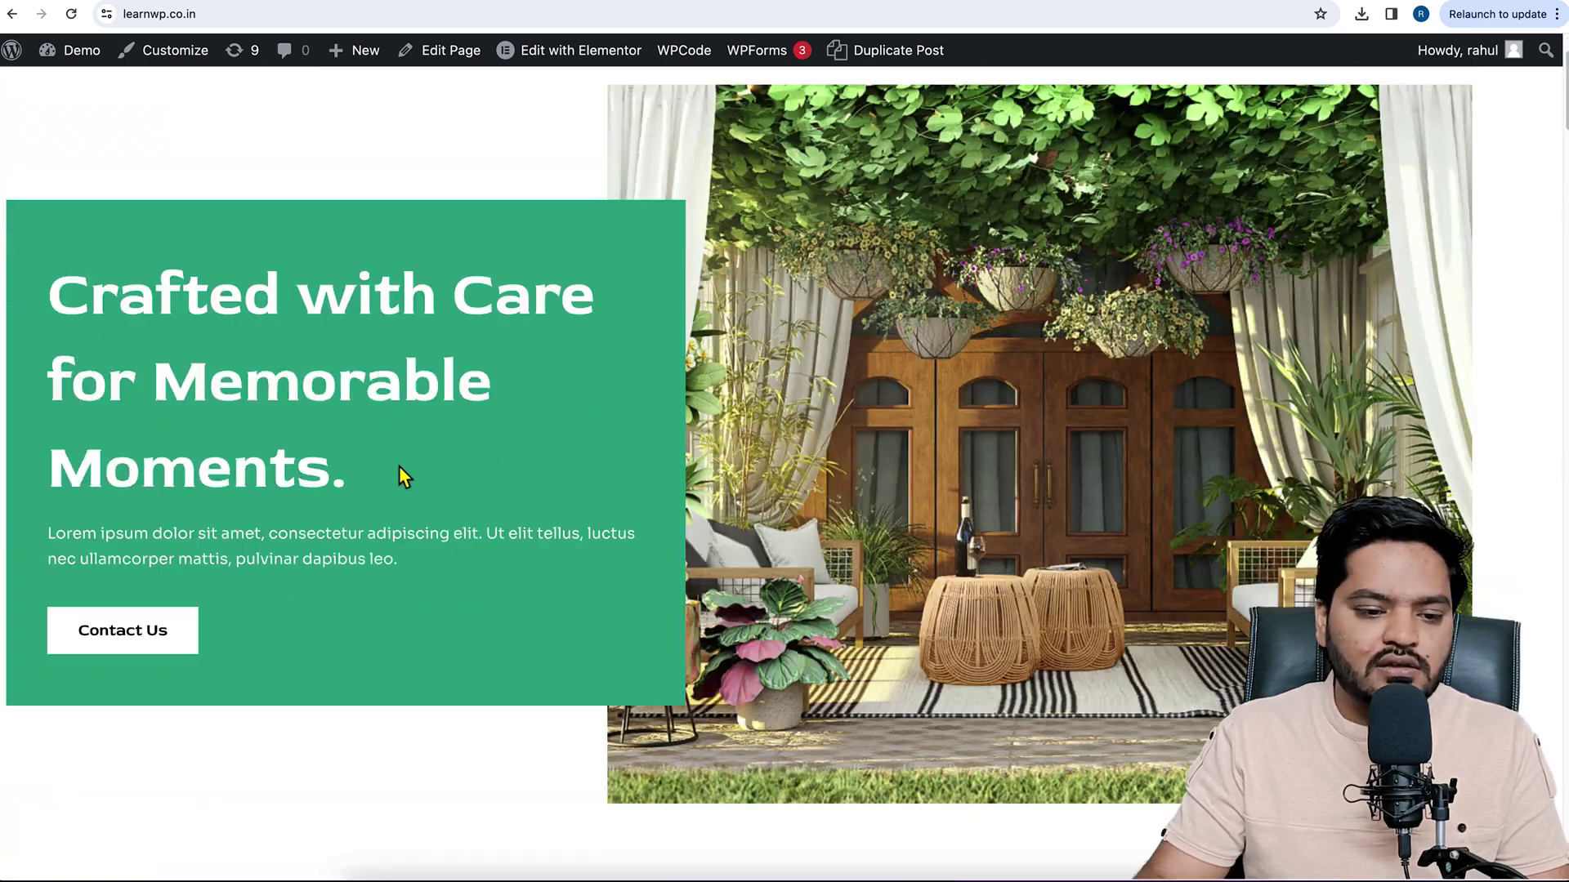
pyautogui.click(132, 636)
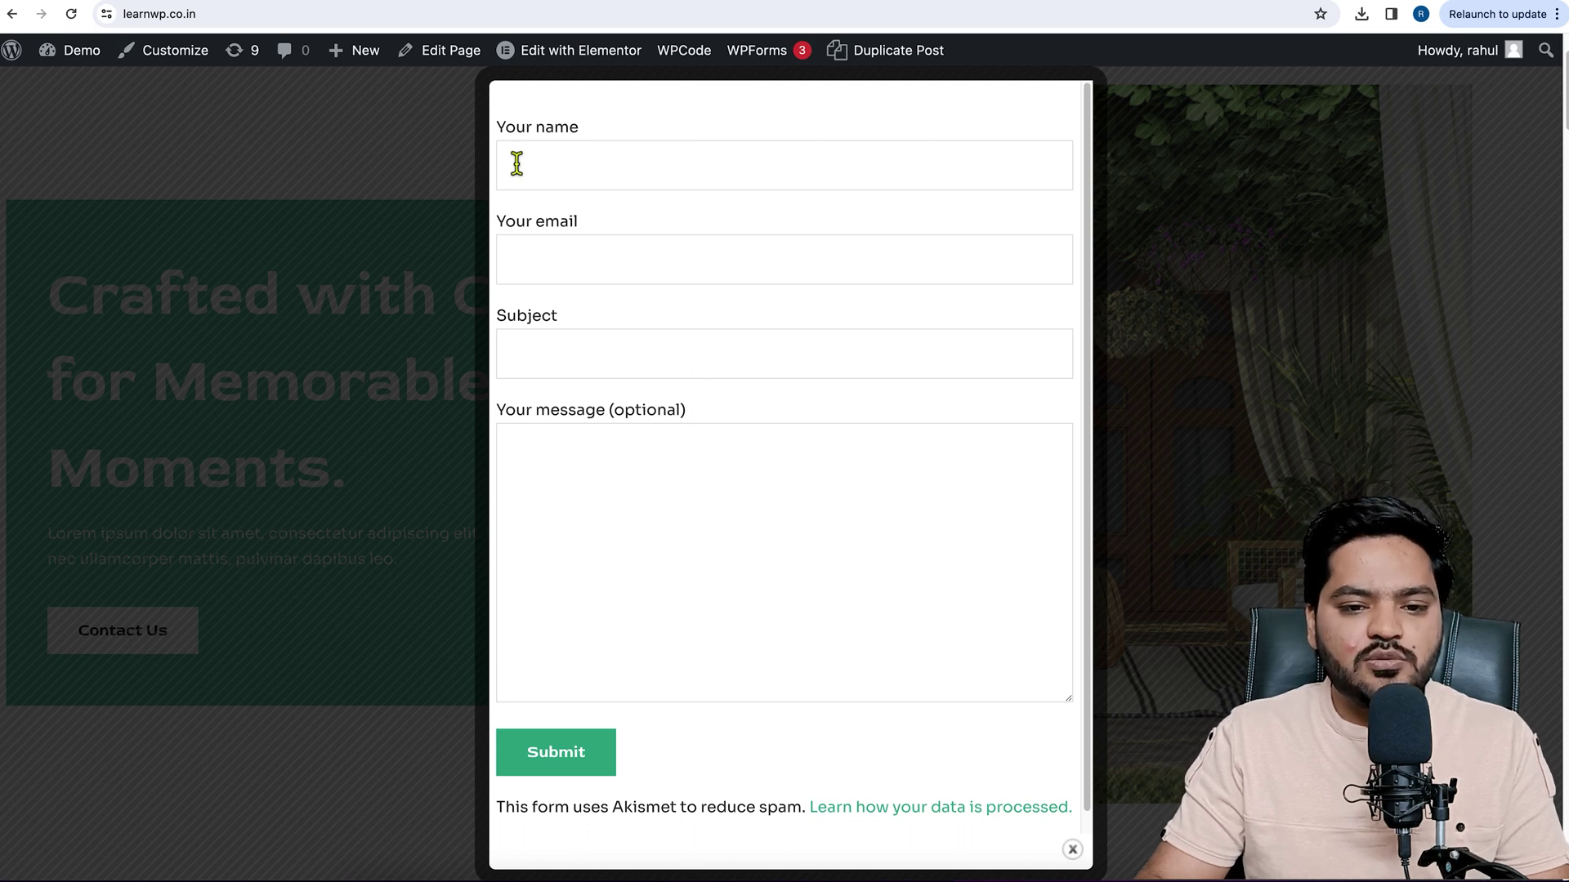
pyautogui.click(365, 641)
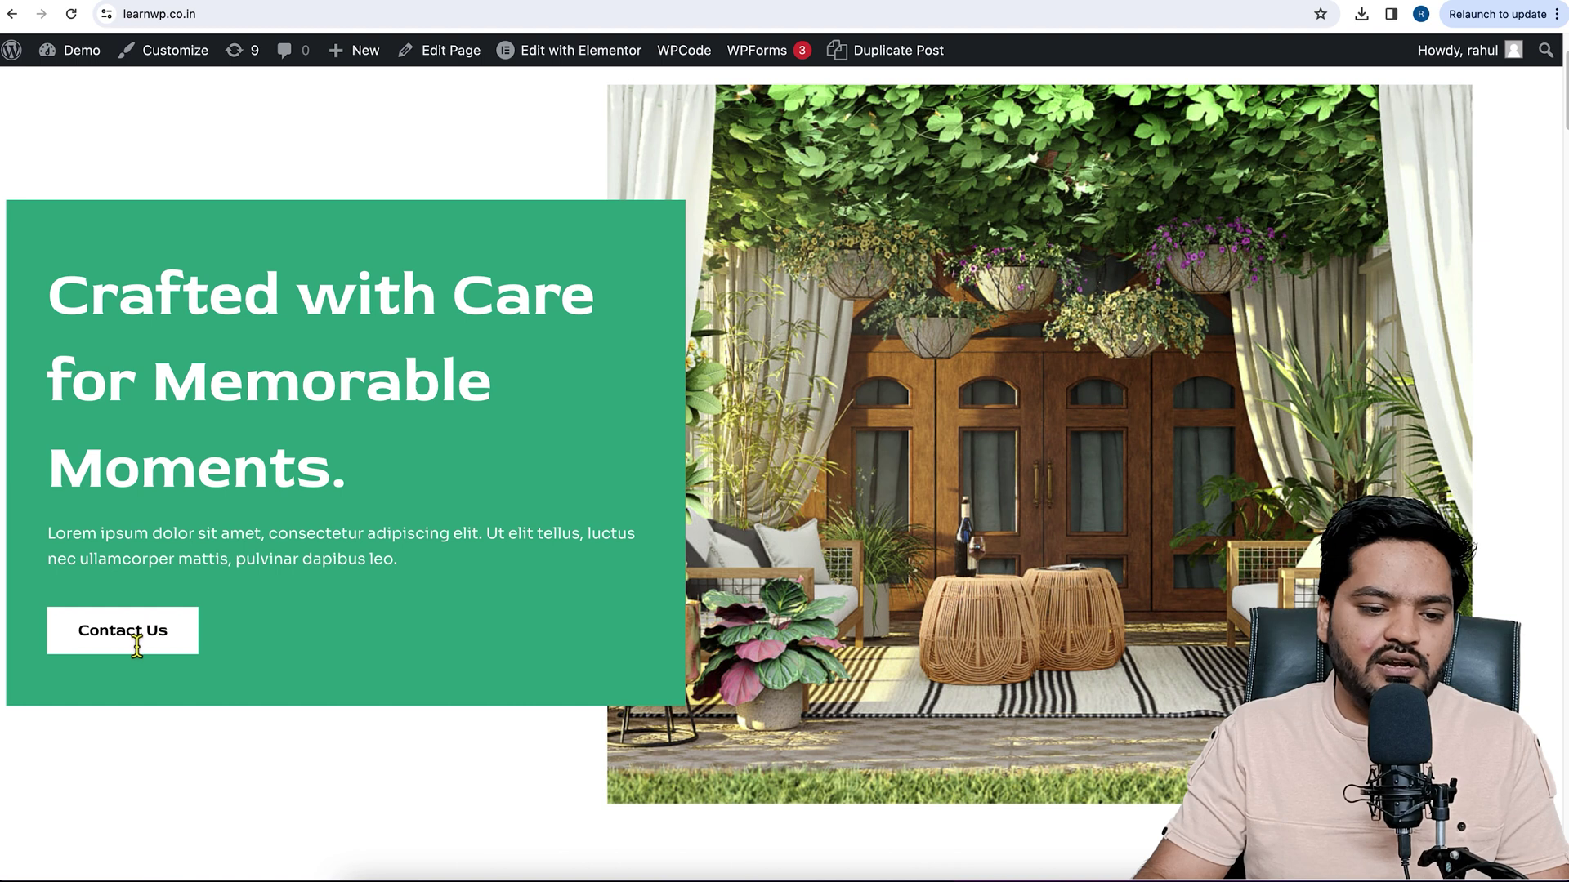
pyautogui.click(136, 646)
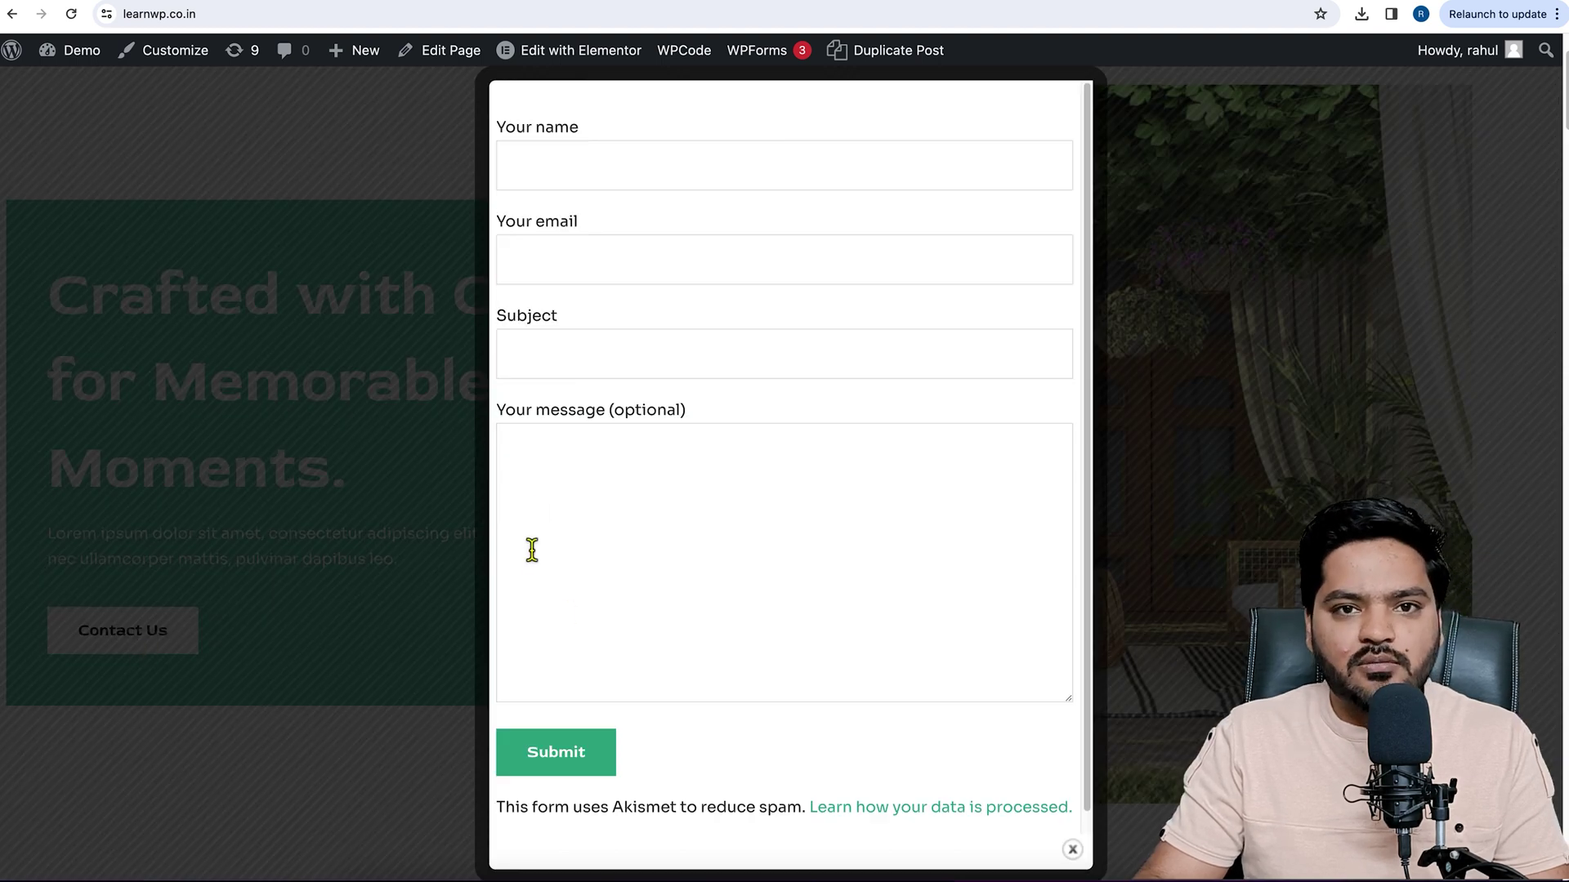
pyautogui.click(317, 657)
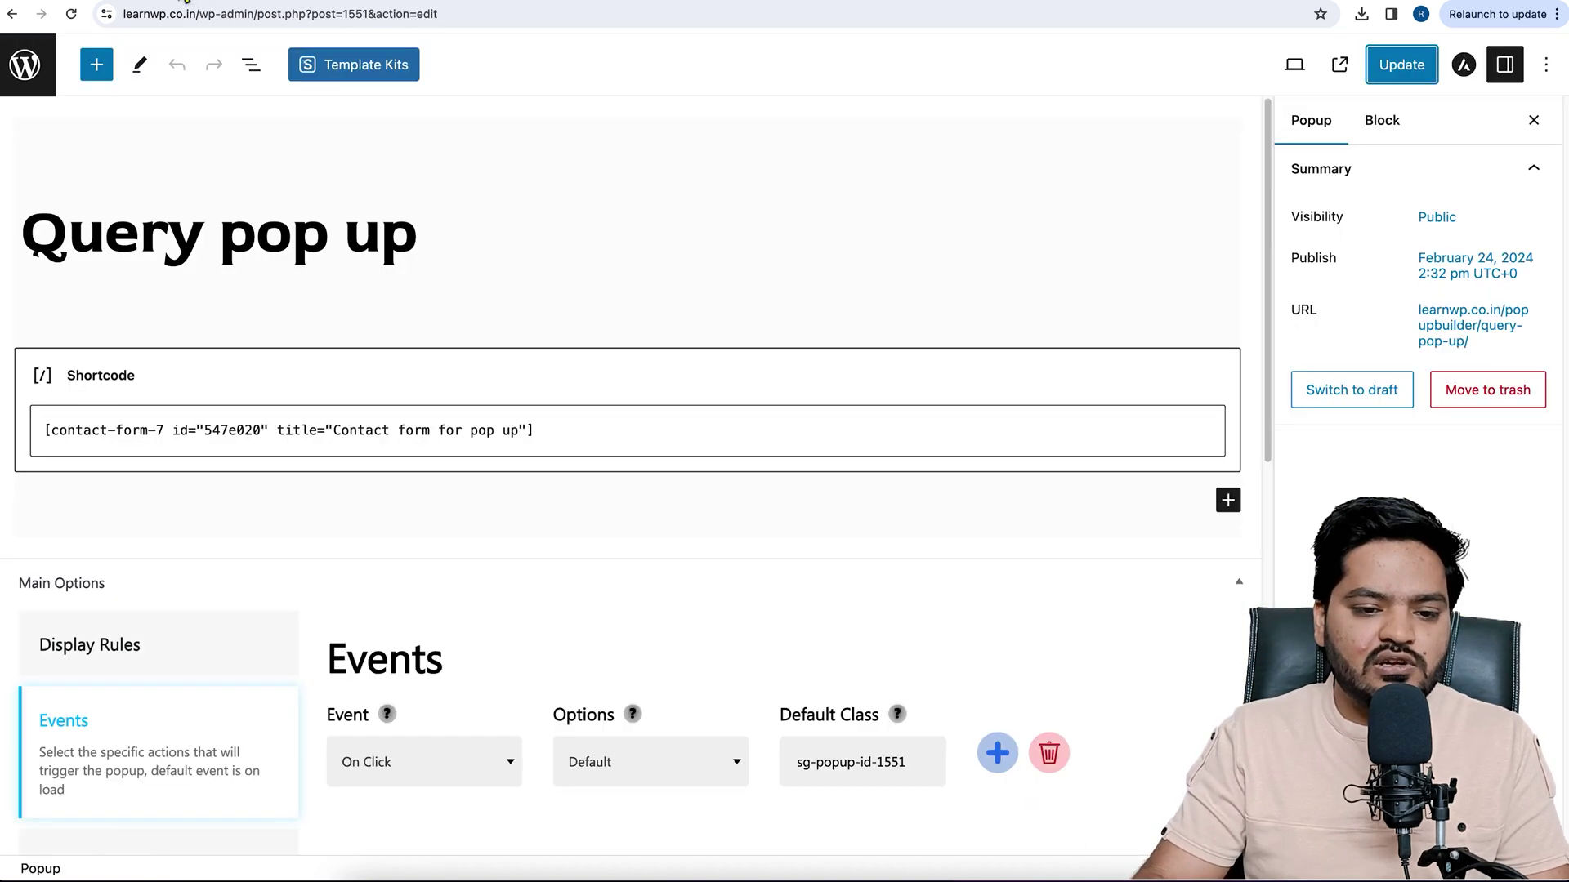
# Change the Query pop up's trigger event to On Hover and save it
pyautogui.scroll(-4, 308, 385)
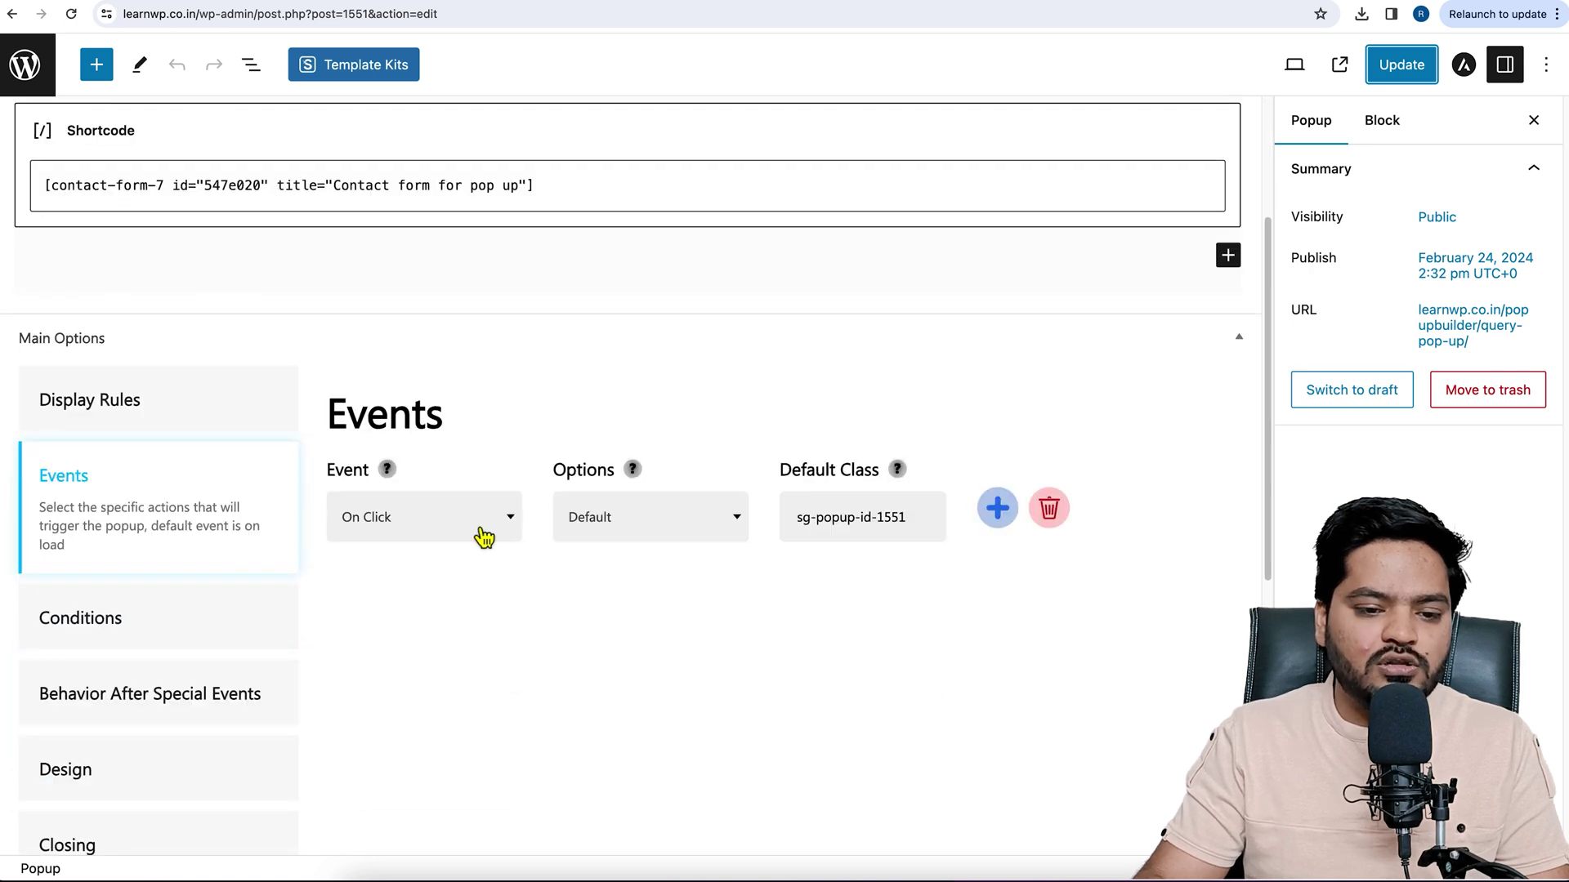
pyautogui.click(483, 537)
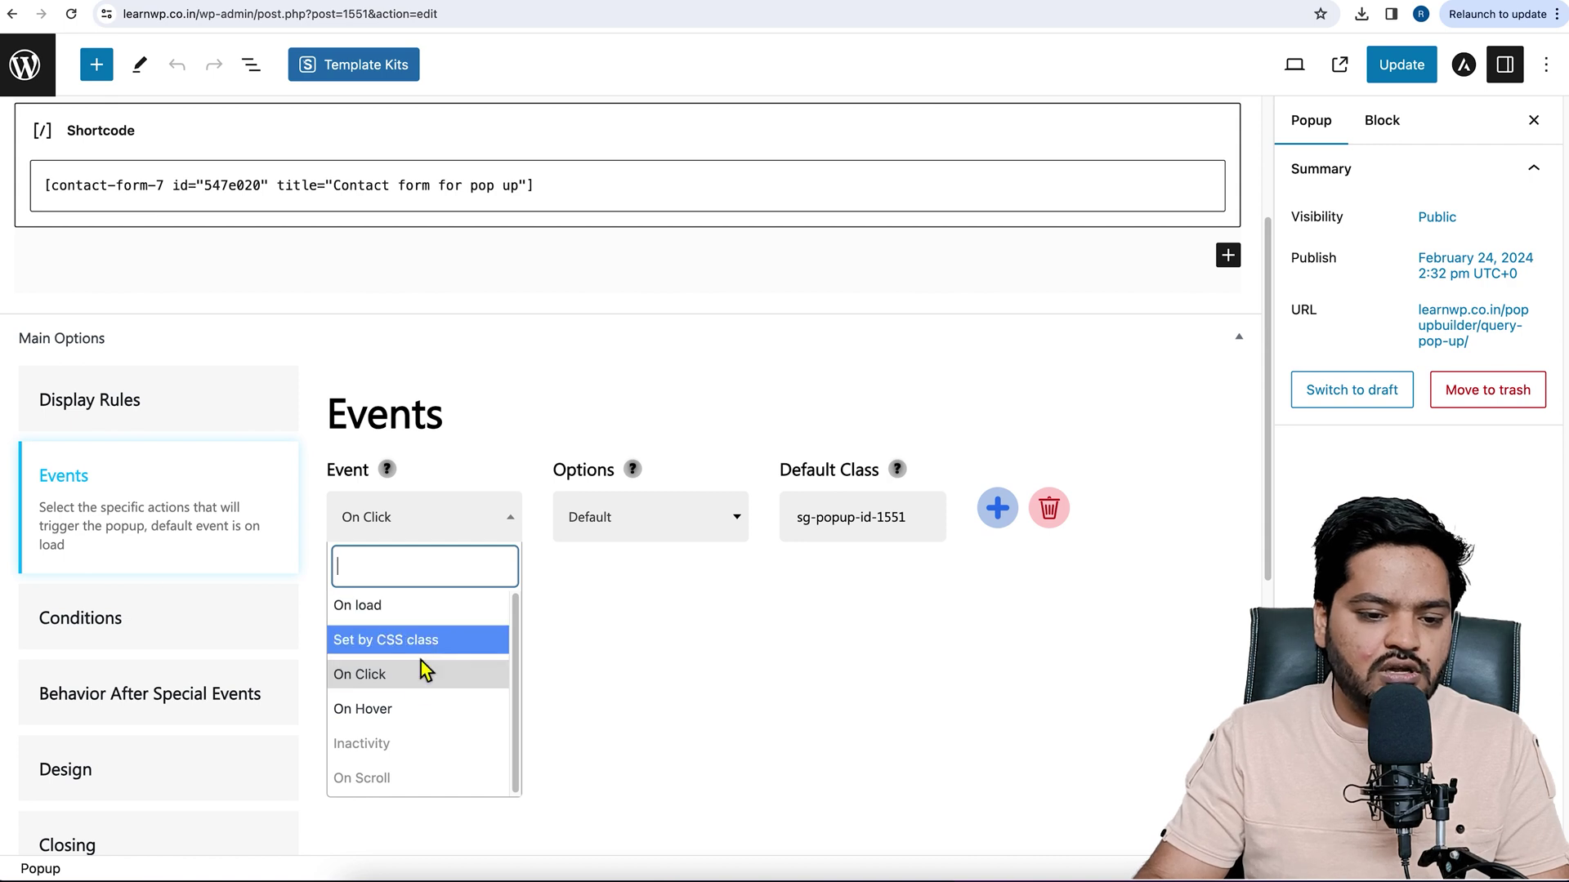
pyautogui.click(414, 717)
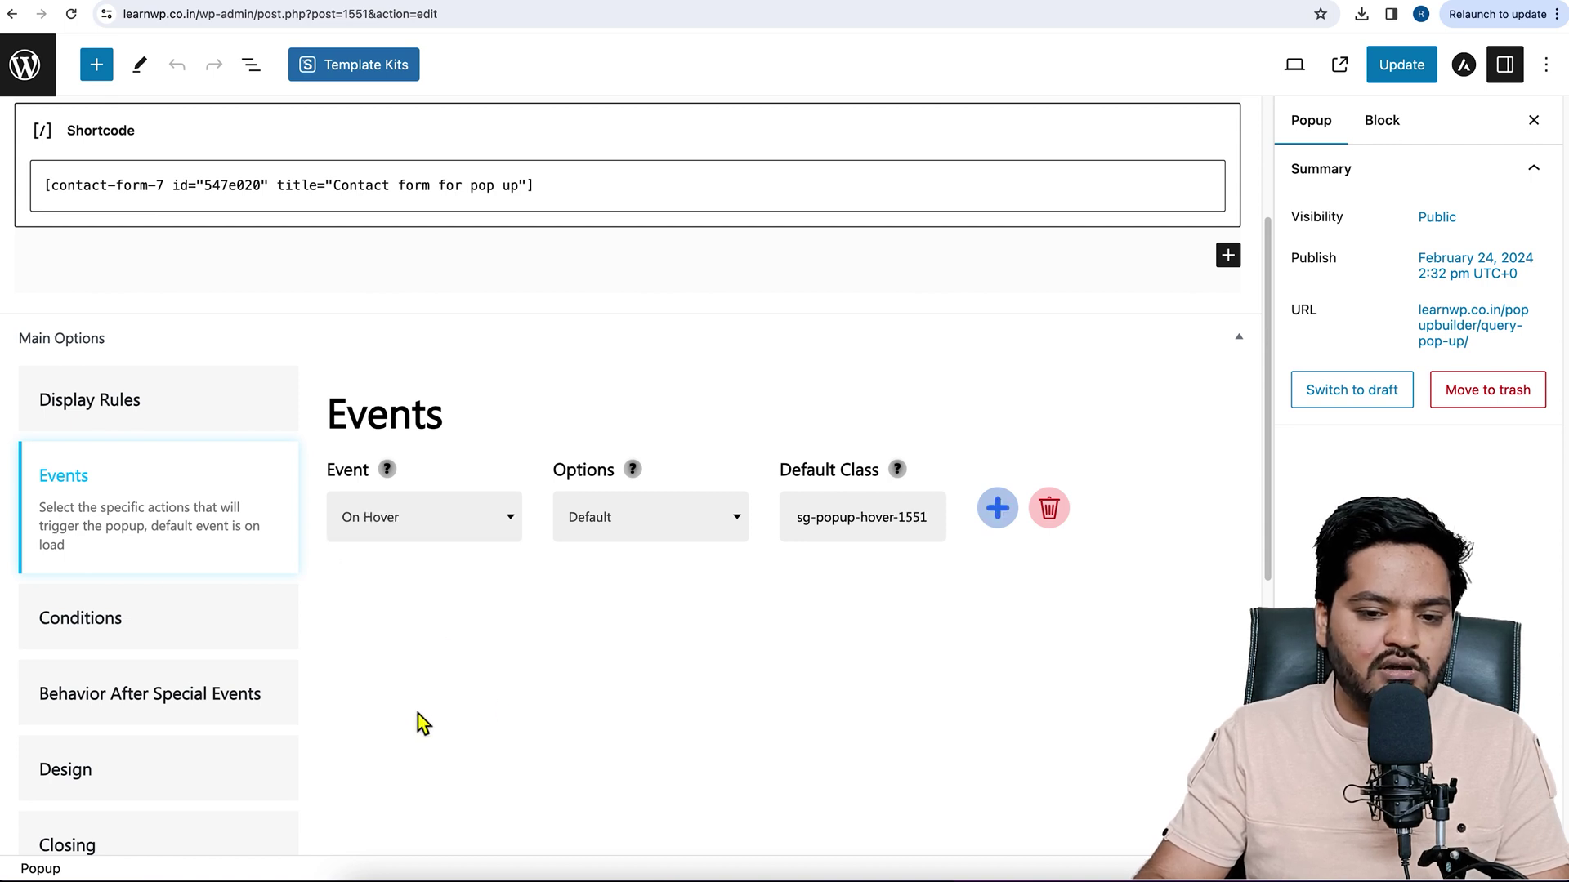
pyautogui.click(1407, 68)
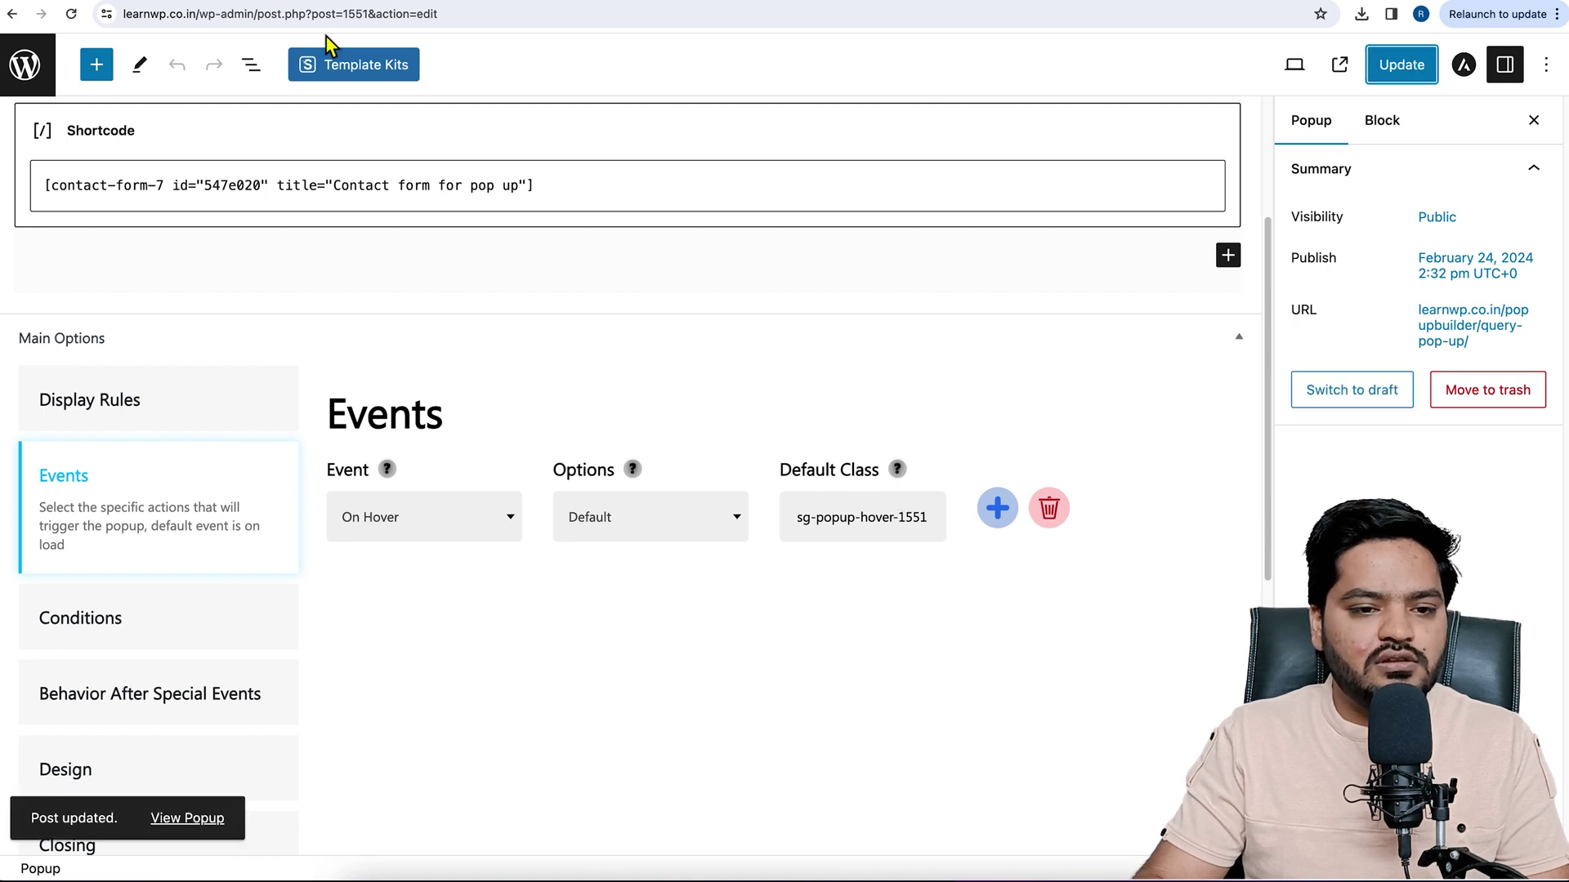
pyautogui.click(349, 1)
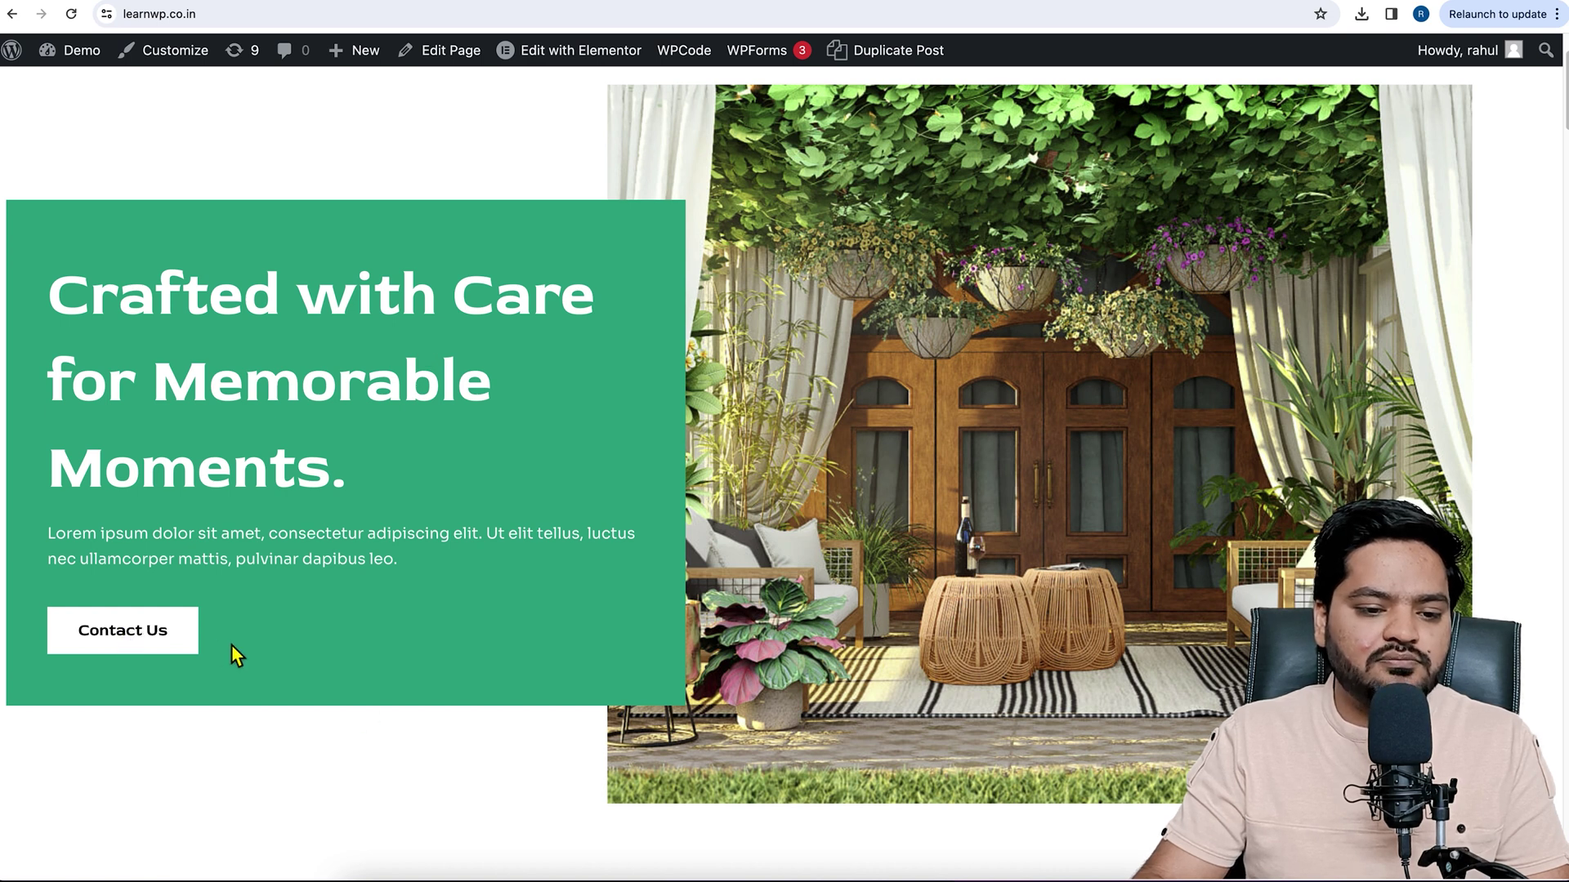
# Copy the popup's hover class sg-popup-hover-1551
pyautogui.click(168, 7)
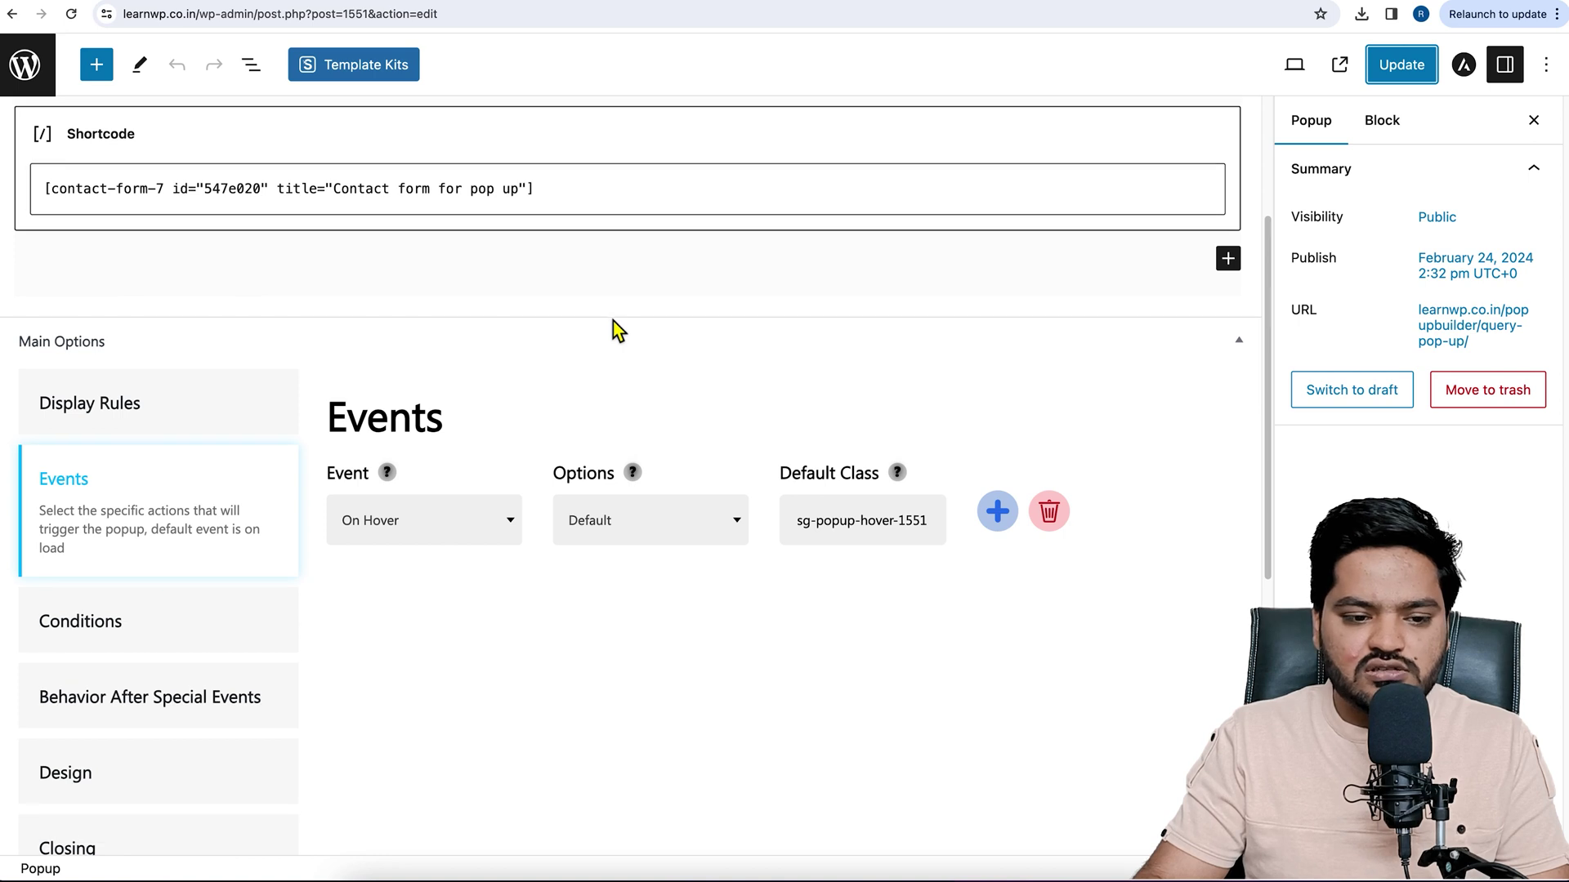
pyautogui.moveTo(796, 524); pyautogui.dragTo(921, 525)
pyautogui.rightClick(876, 528)
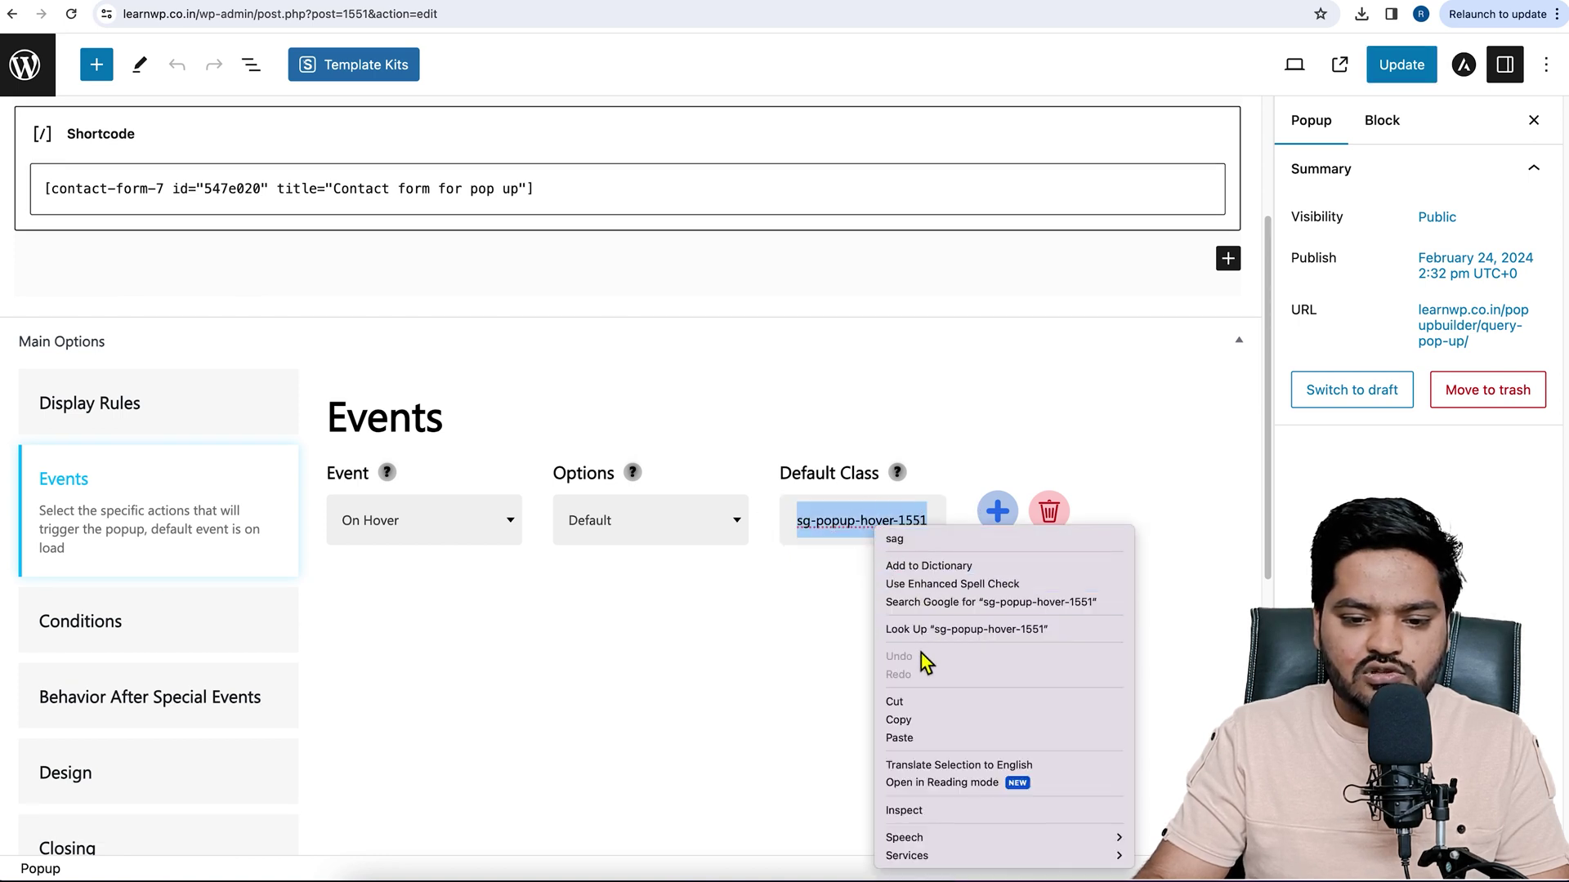
pyautogui.click(899, 720)
# Reset the trigger to On Hover, recopy sg-popup-hover-1551, and save the popup
pyautogui.click(446, 537)
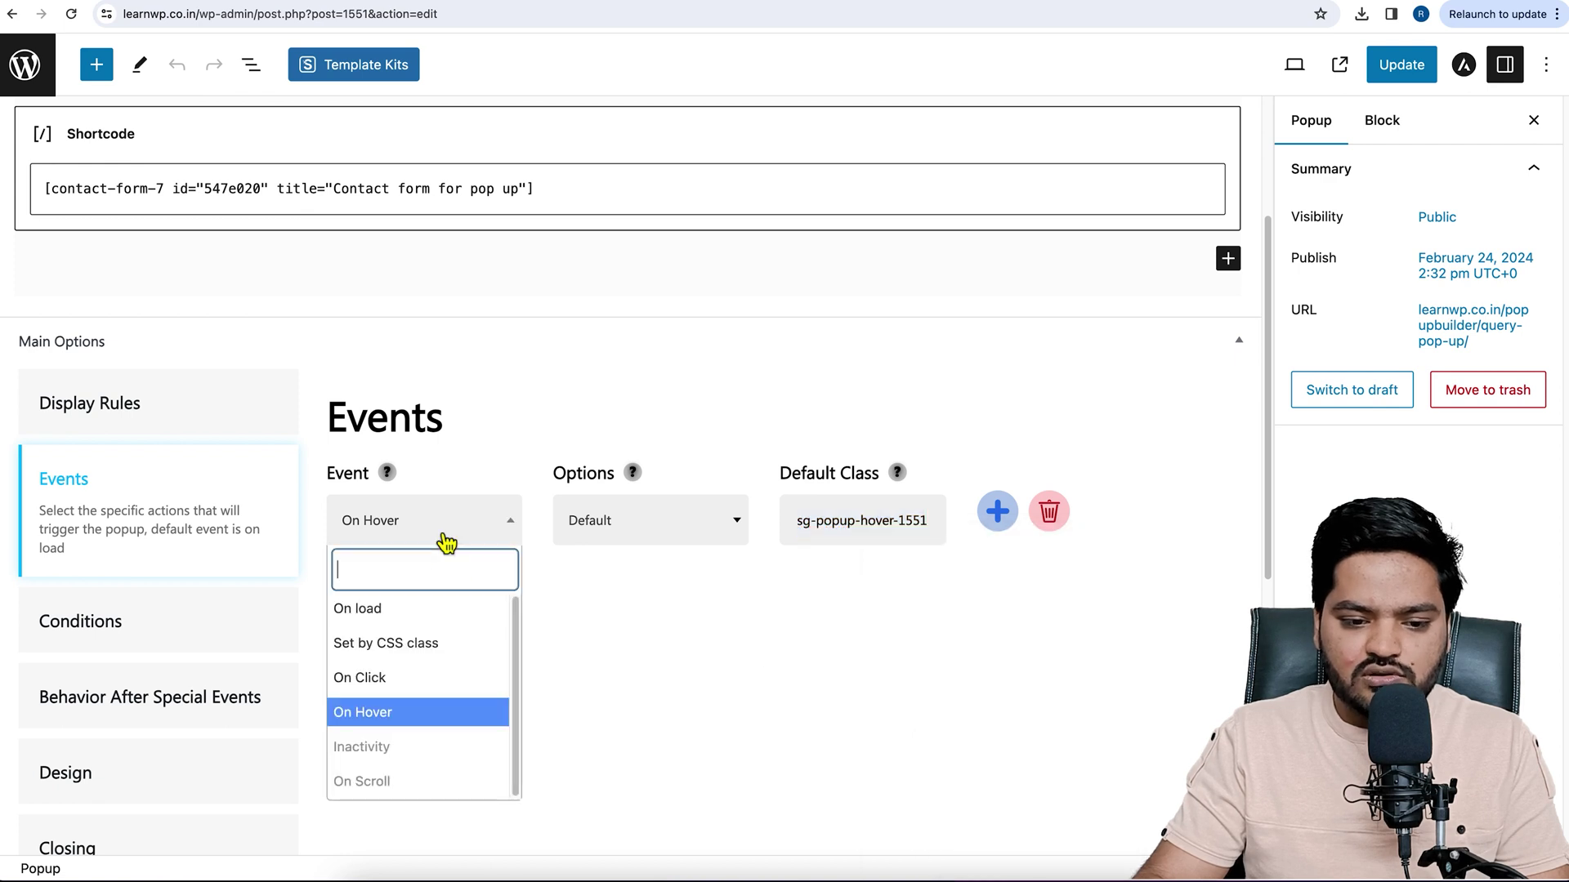
pyautogui.click(424, 686)
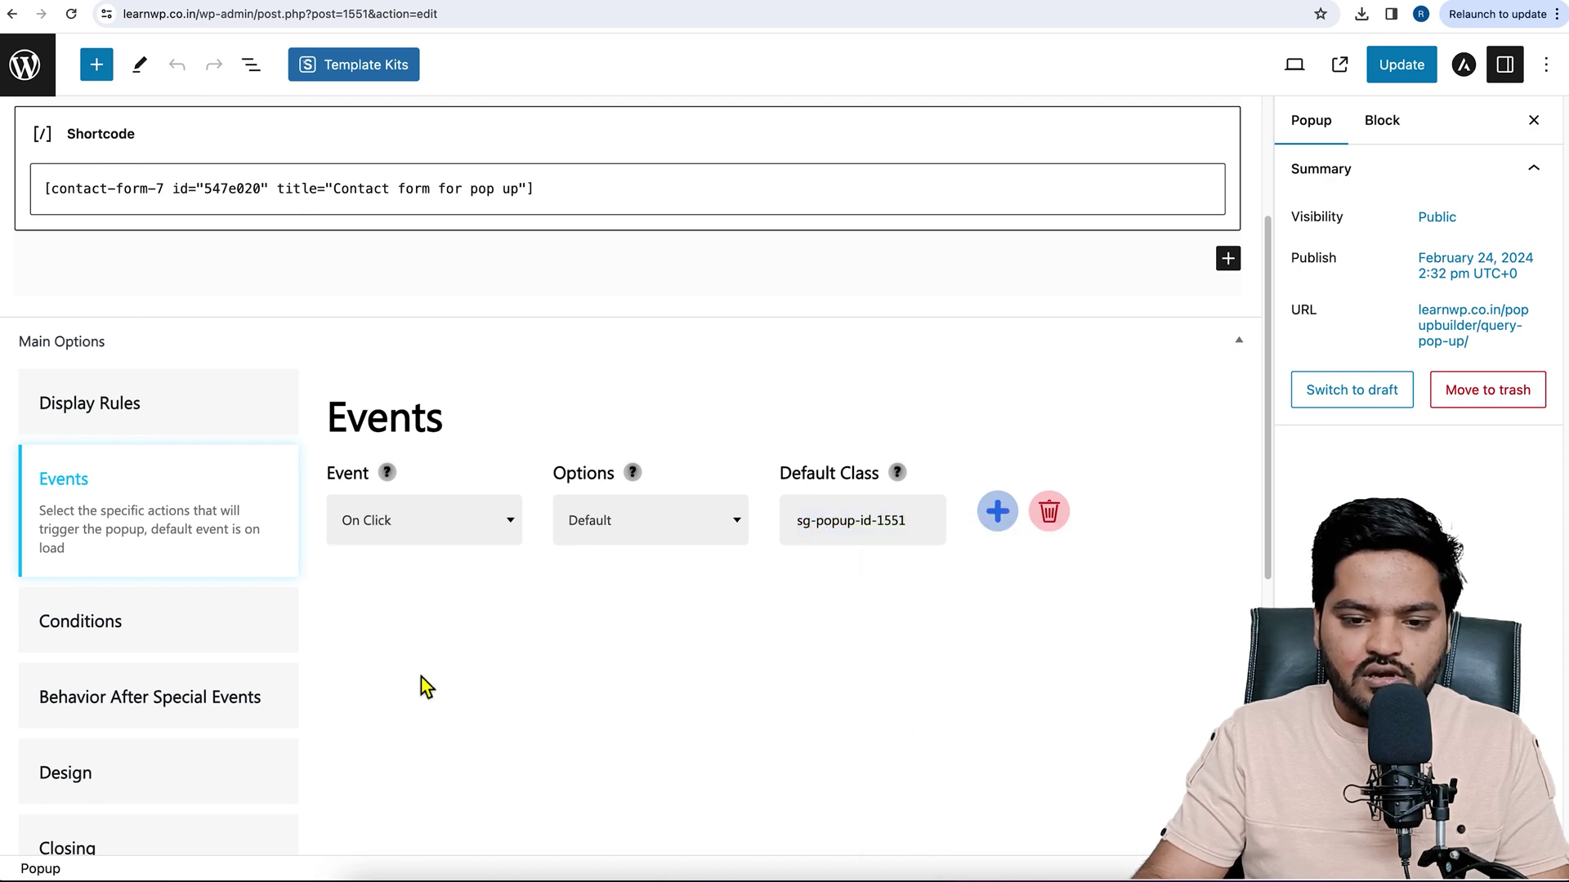
pyautogui.click(439, 511)
pyautogui.click(416, 717)
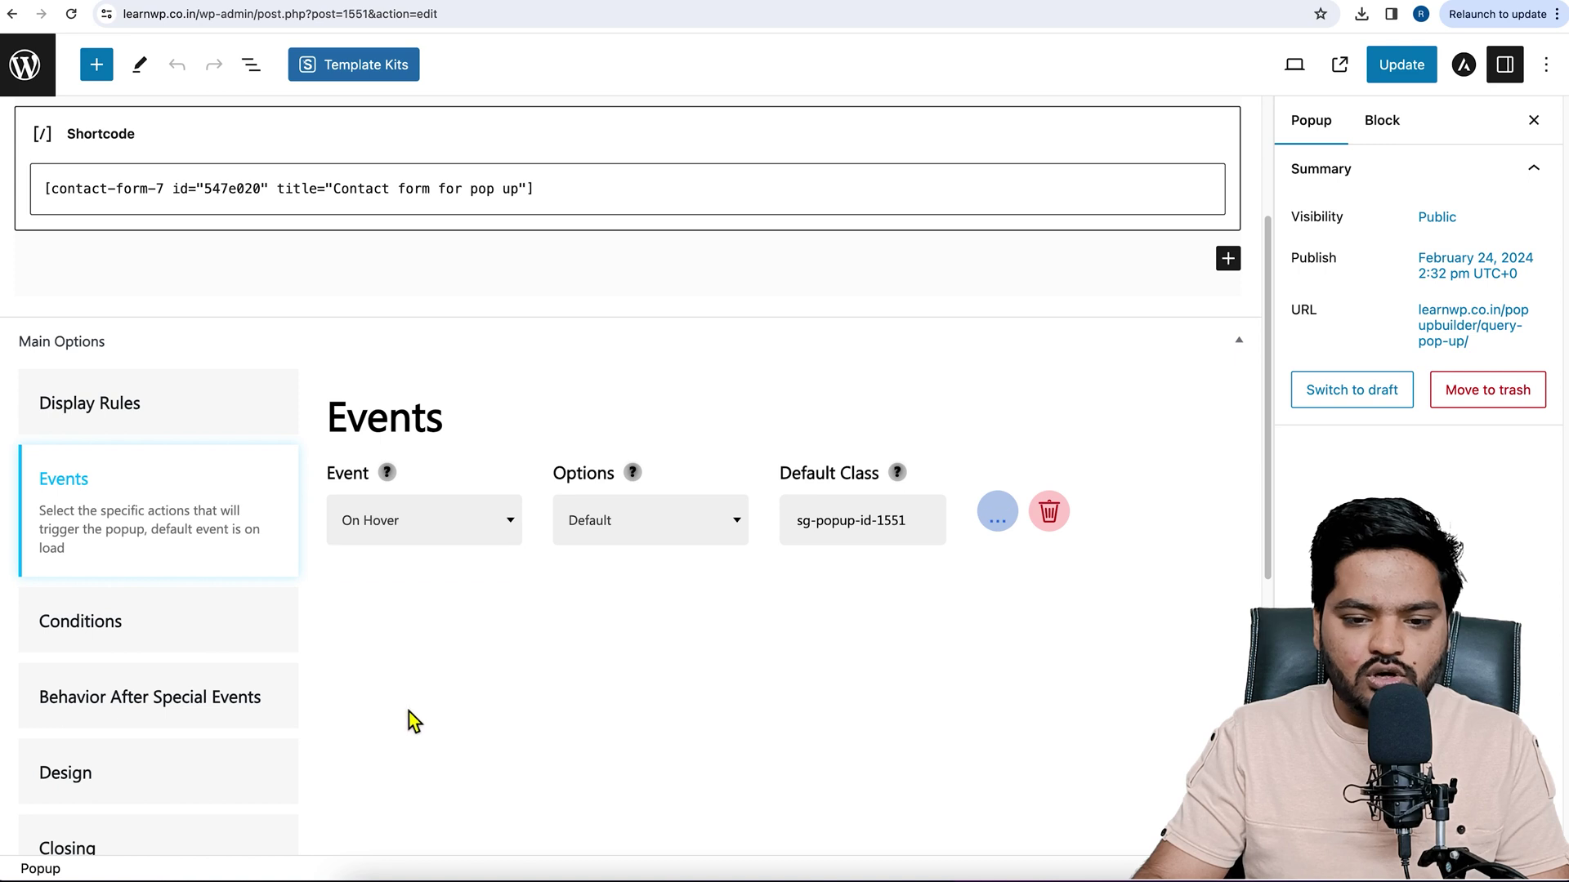
pyautogui.moveTo(941, 524); pyautogui.dragTo(797, 520)
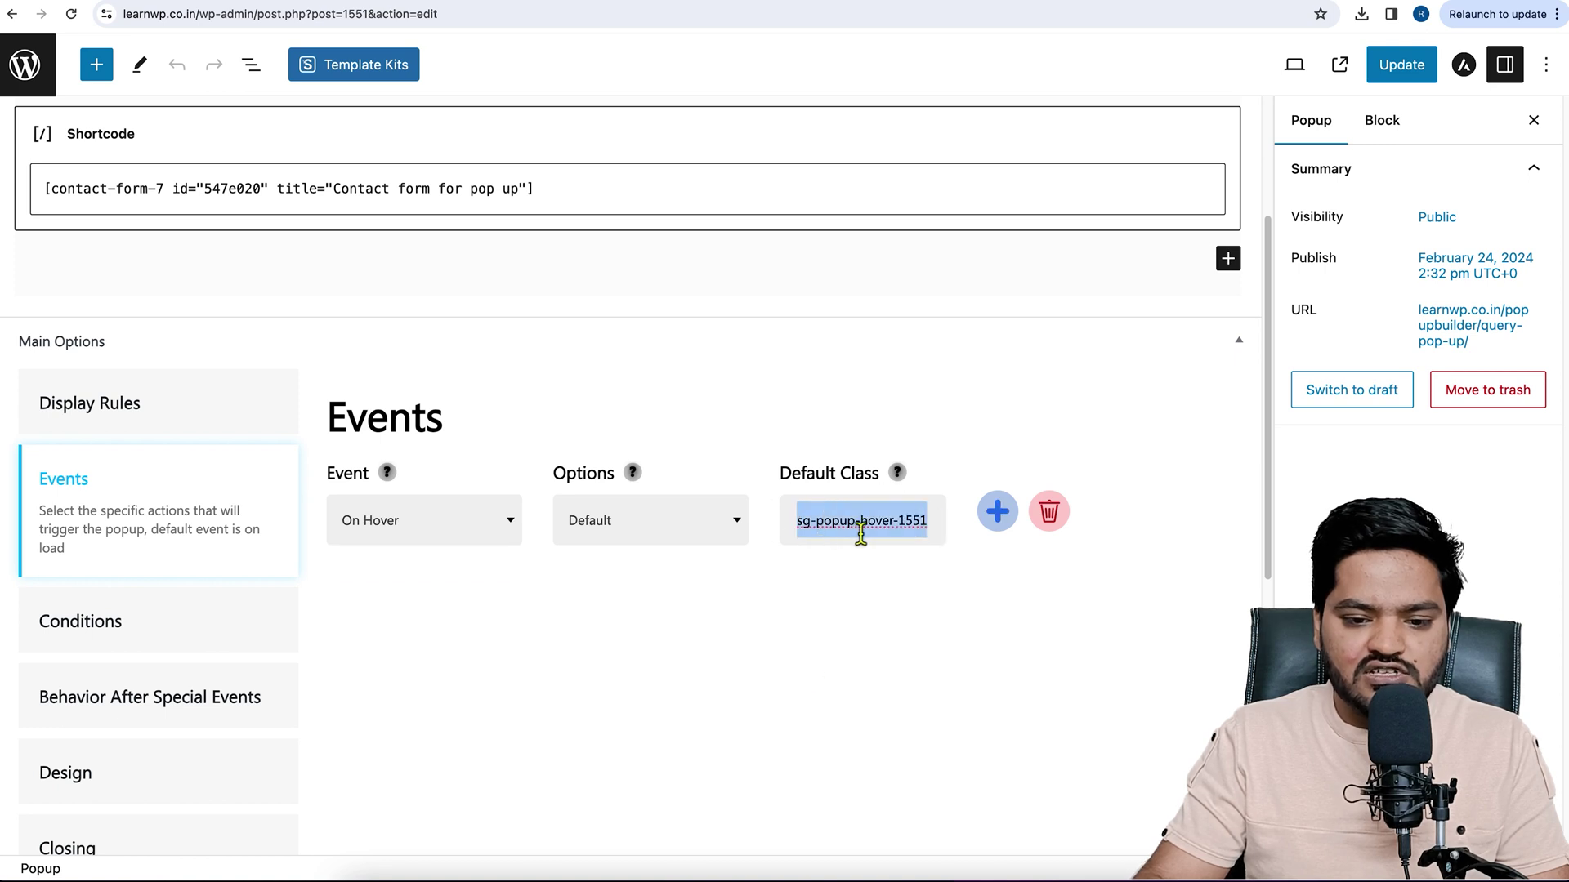
pyautogui.rightClick(858, 525)
pyautogui.click(882, 718)
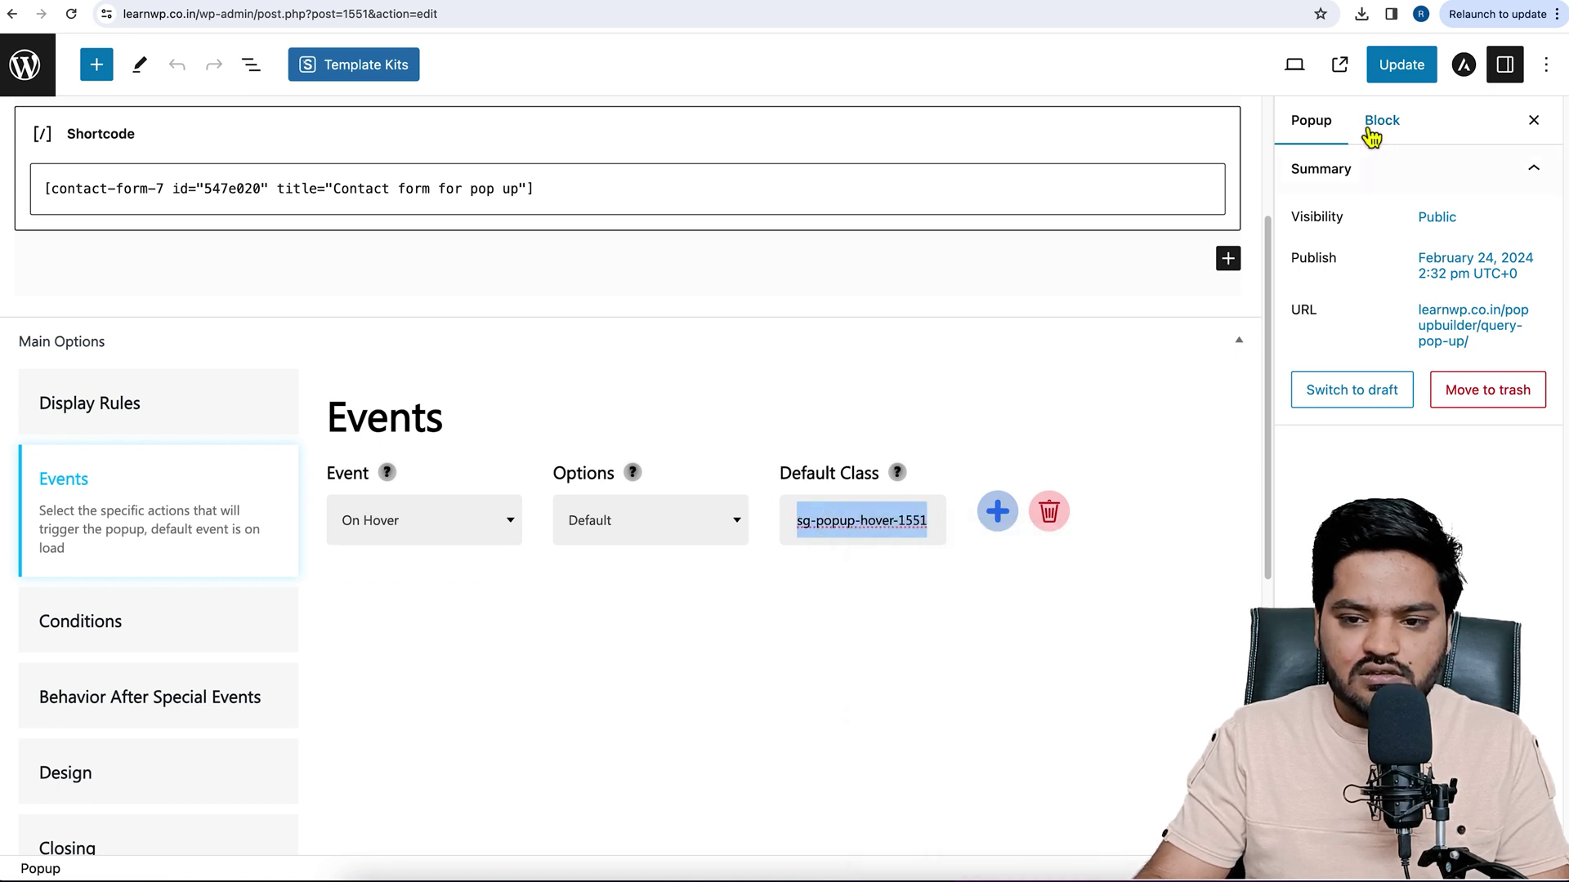
pyautogui.click(1400, 67)
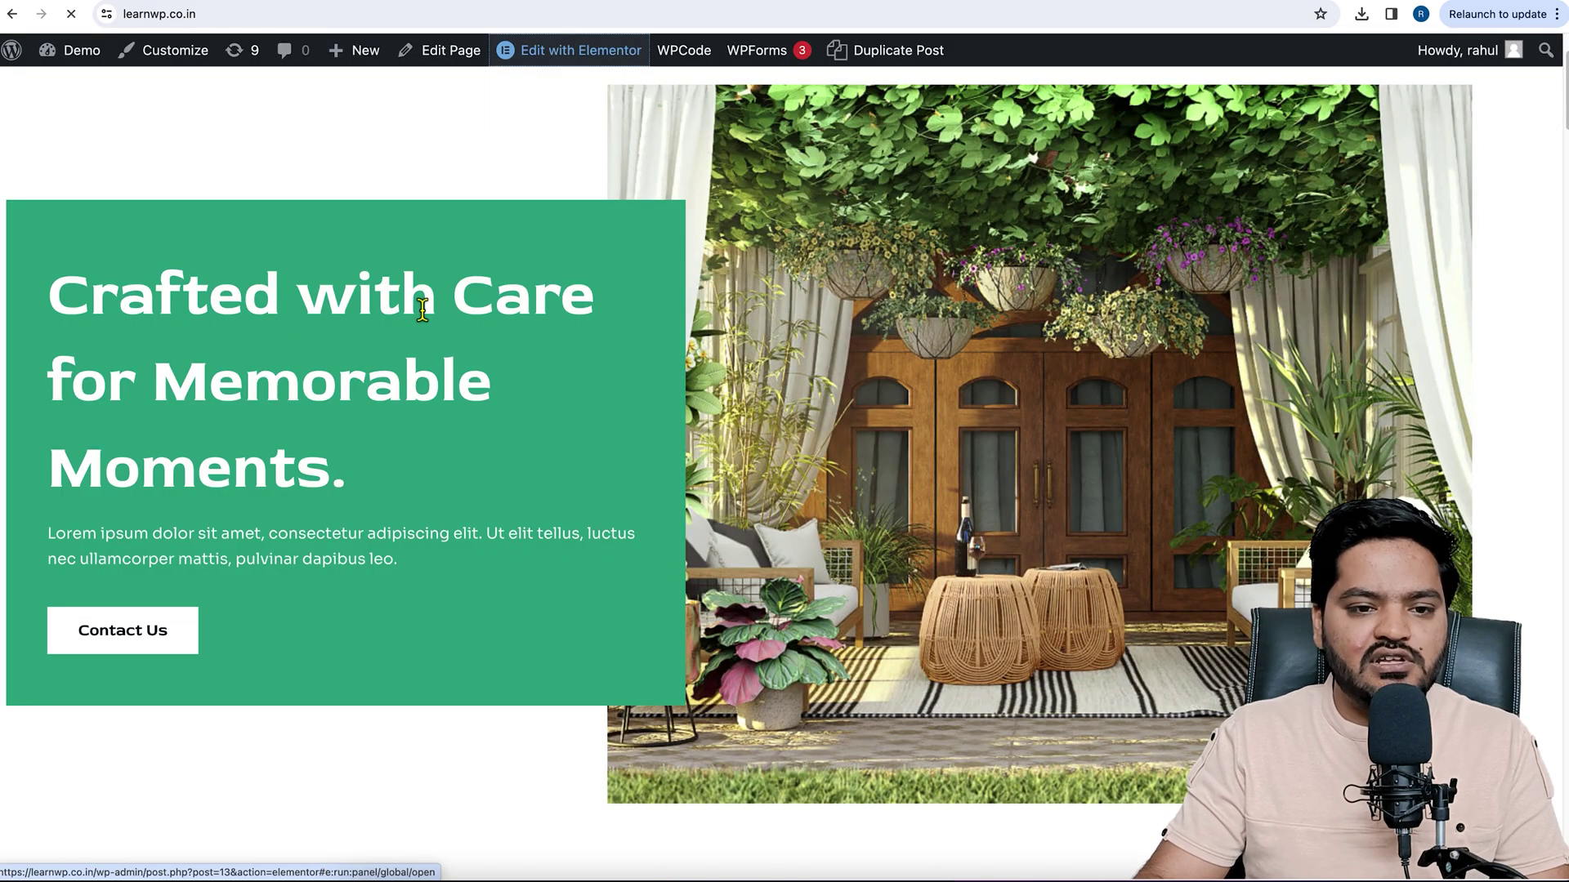
# Replace the Contact Us button's sg-popup-id-1551 class with sg-popup-hover-1551, save, and preview
pyautogui.click(609, 52)
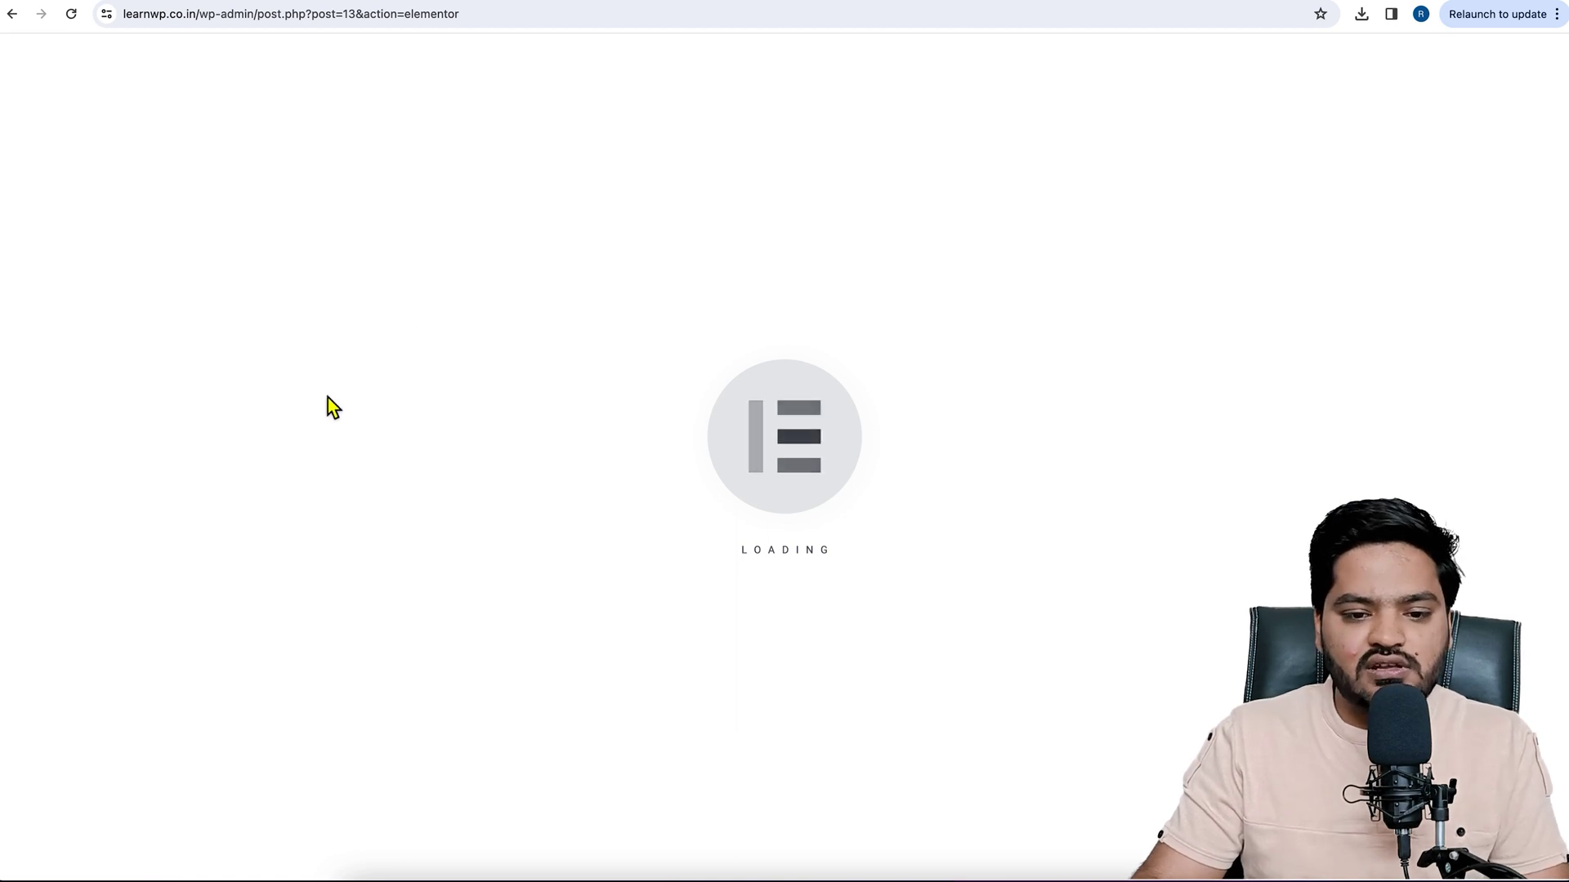
pyautogui.scroll(-4, 612, 571)
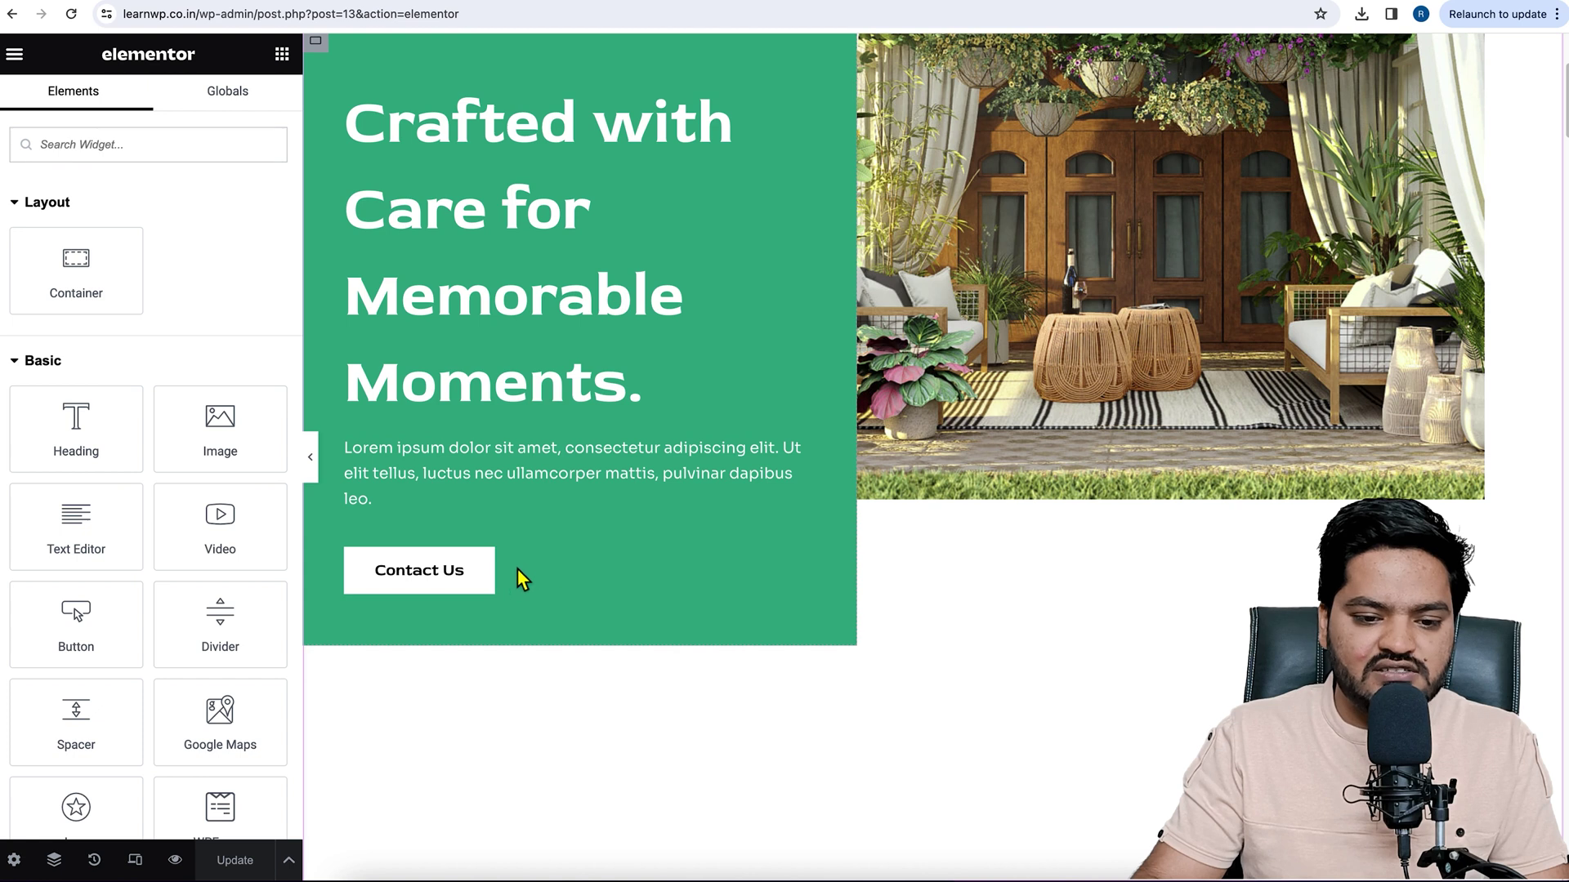
pyautogui.click(499, 567)
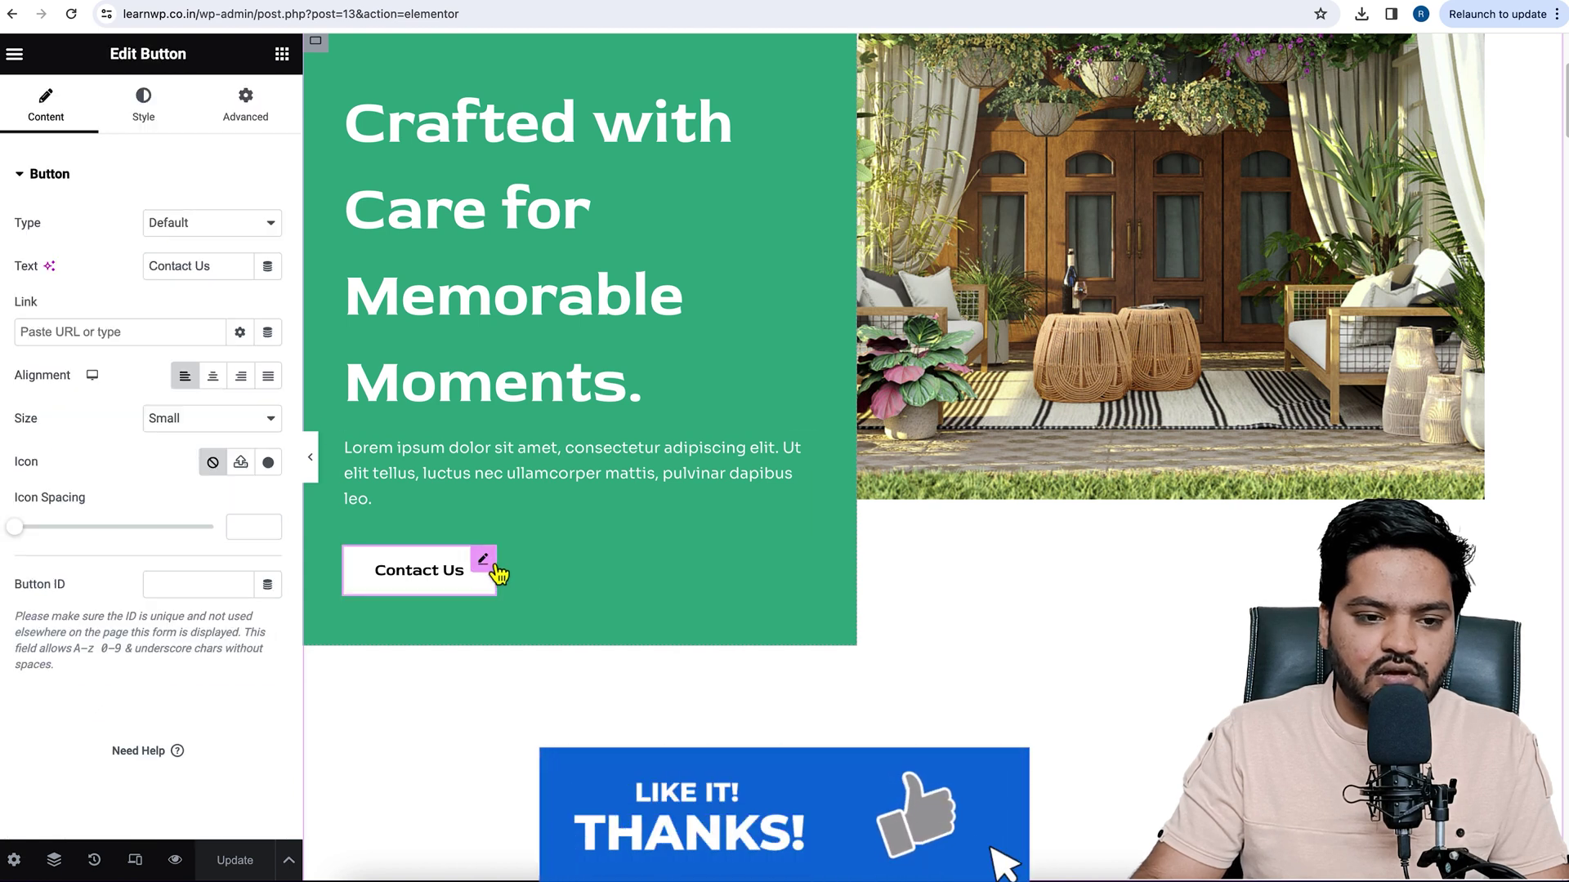
pyautogui.click(246, 107)
pyautogui.scroll(-6, 217, 563)
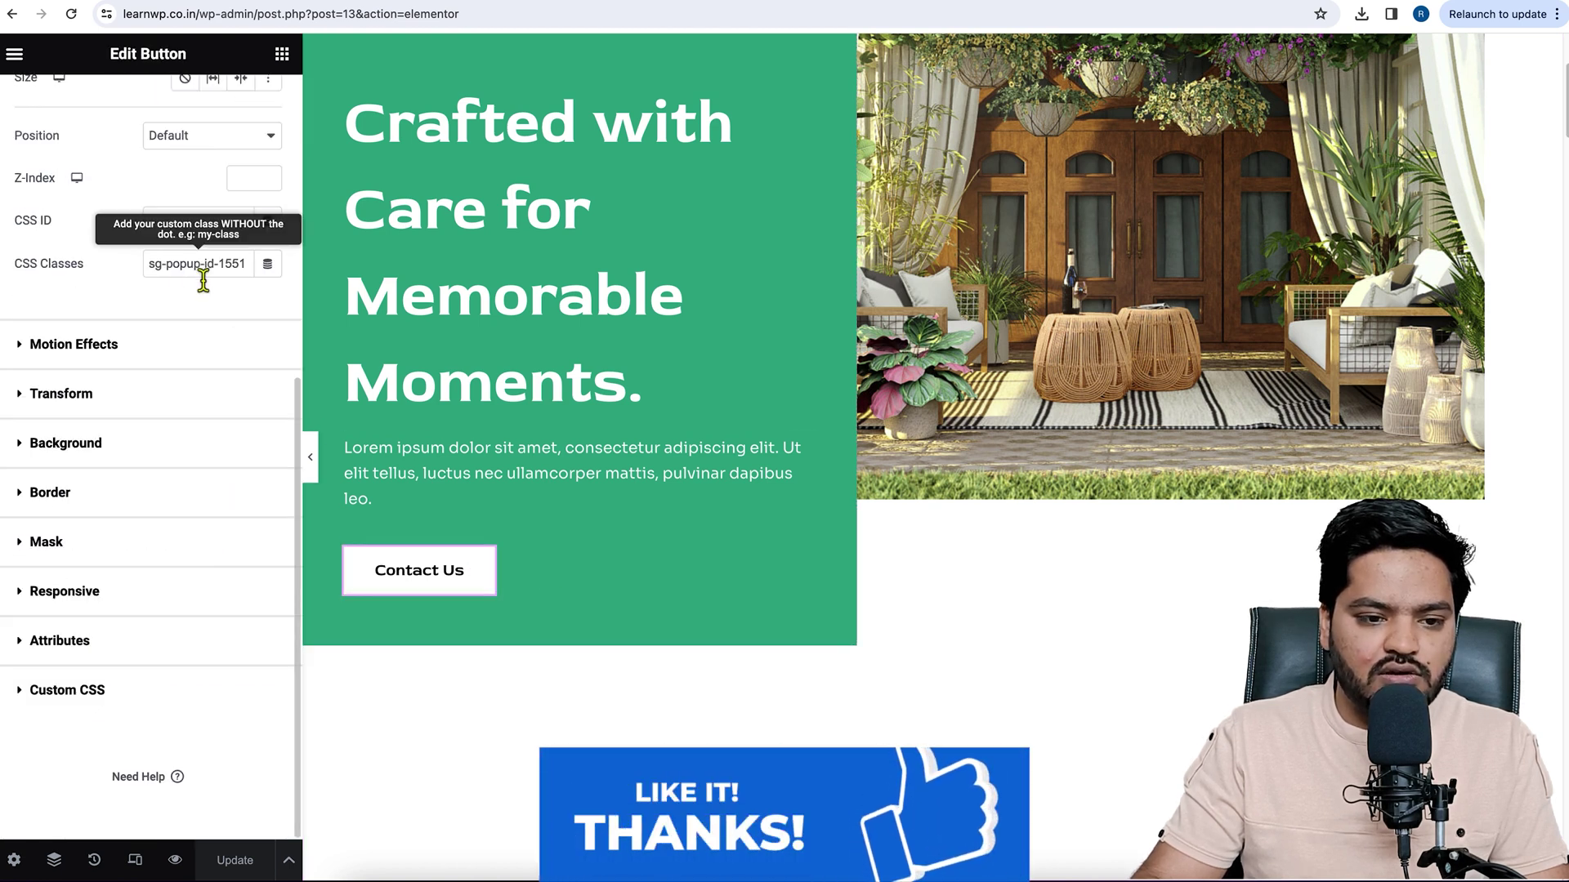
pyautogui.click(155, 265)
pyautogui.moveTo(155, 266); pyautogui.dragTo(297, 280)
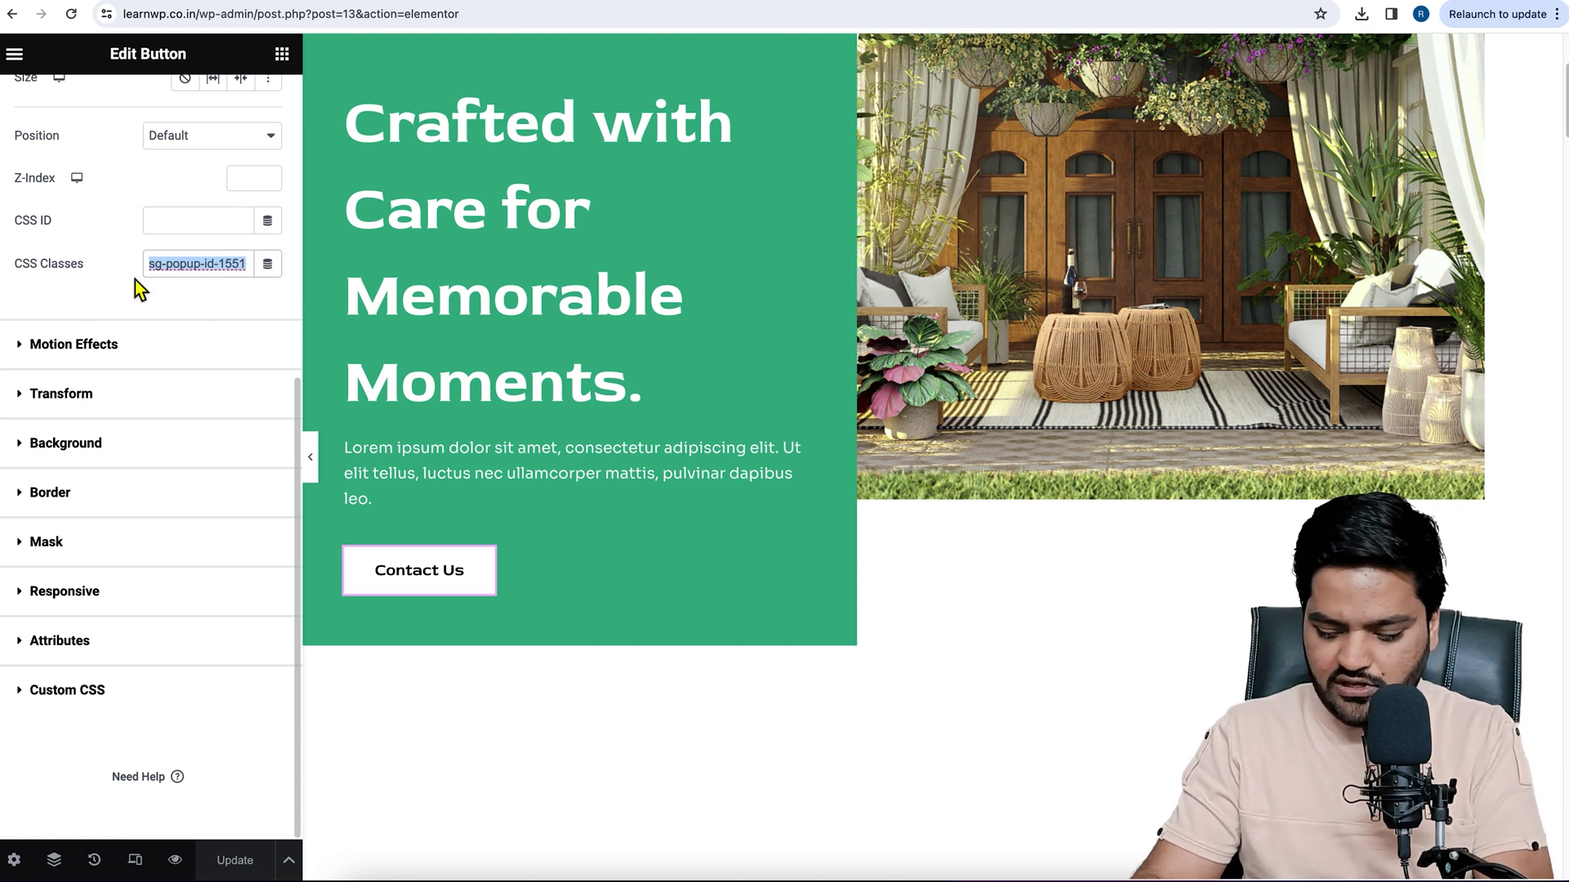
pyautogui.press('BackSpace')
pyautogui.rightClick(172, 266)
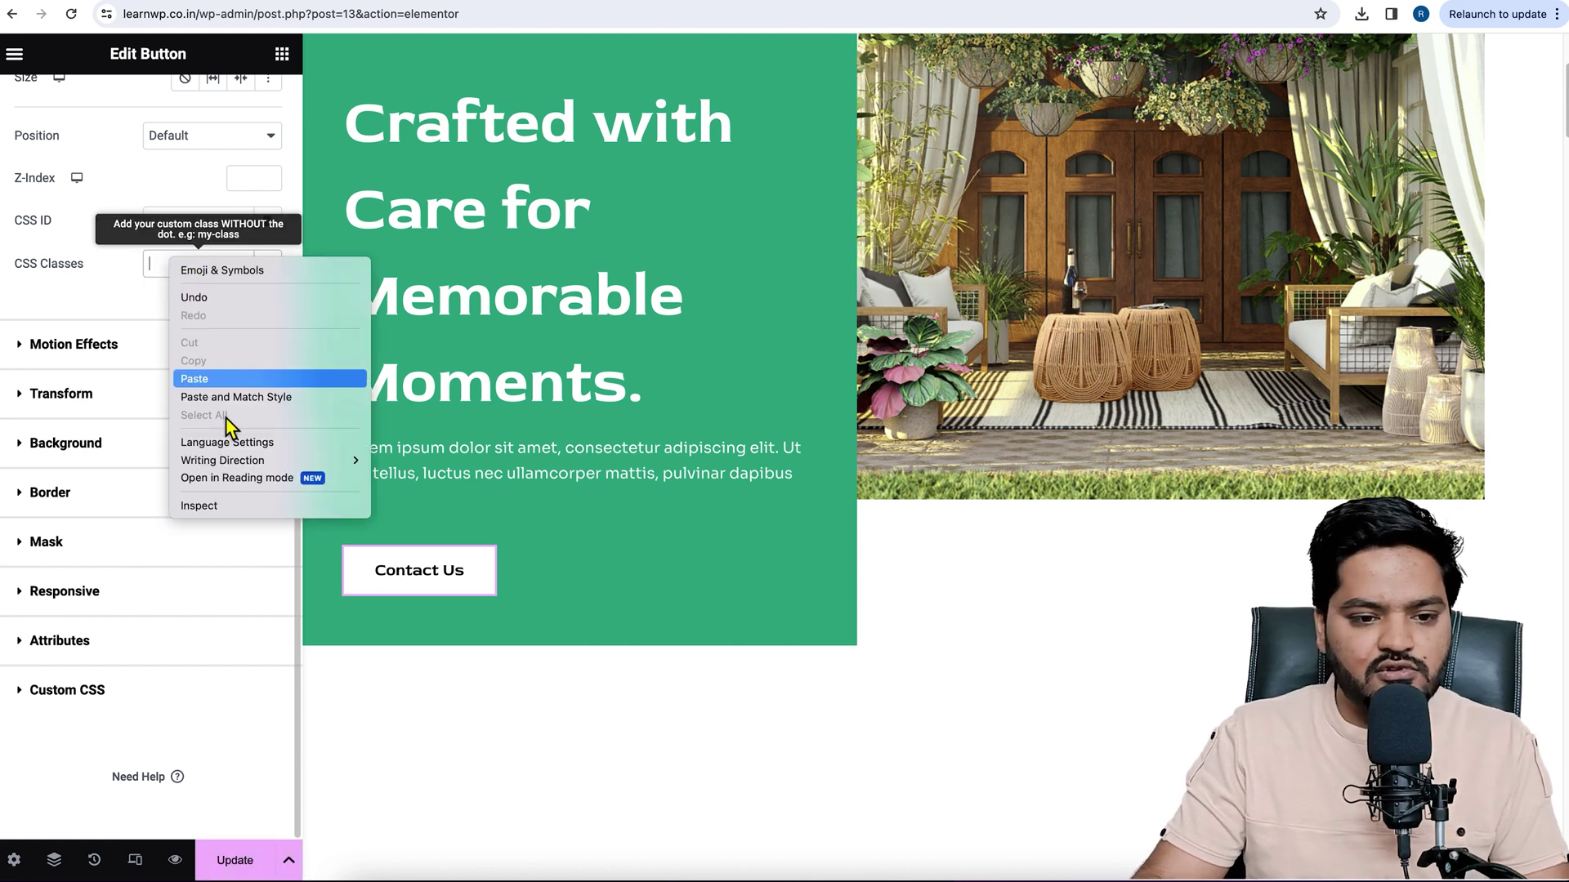
pyautogui.click(222, 376)
pyautogui.click(230, 861)
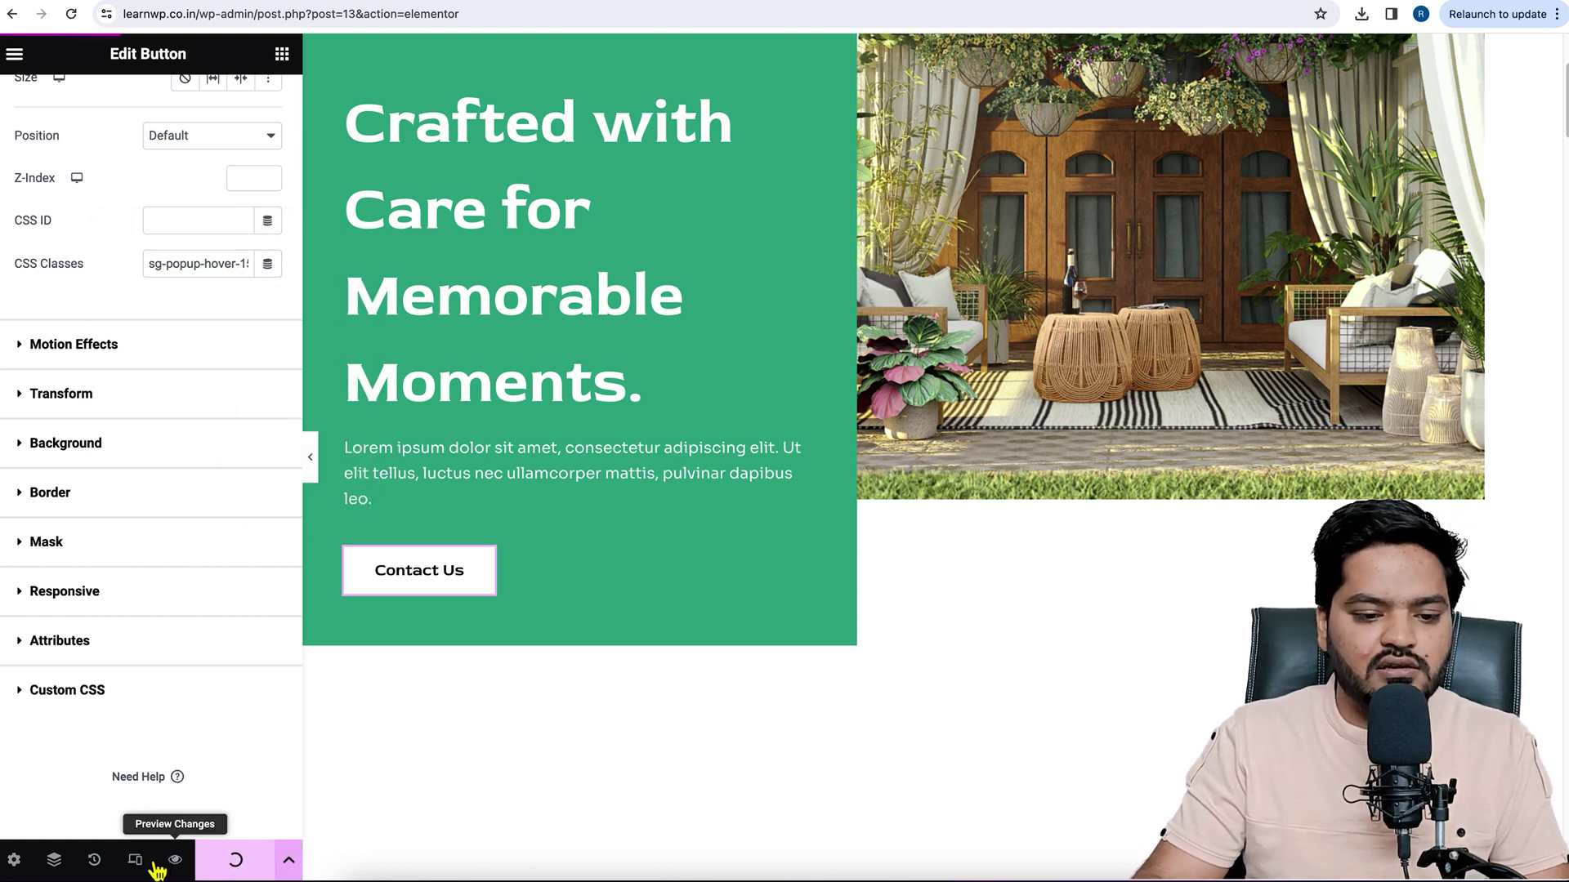
pyautogui.click(175, 860)
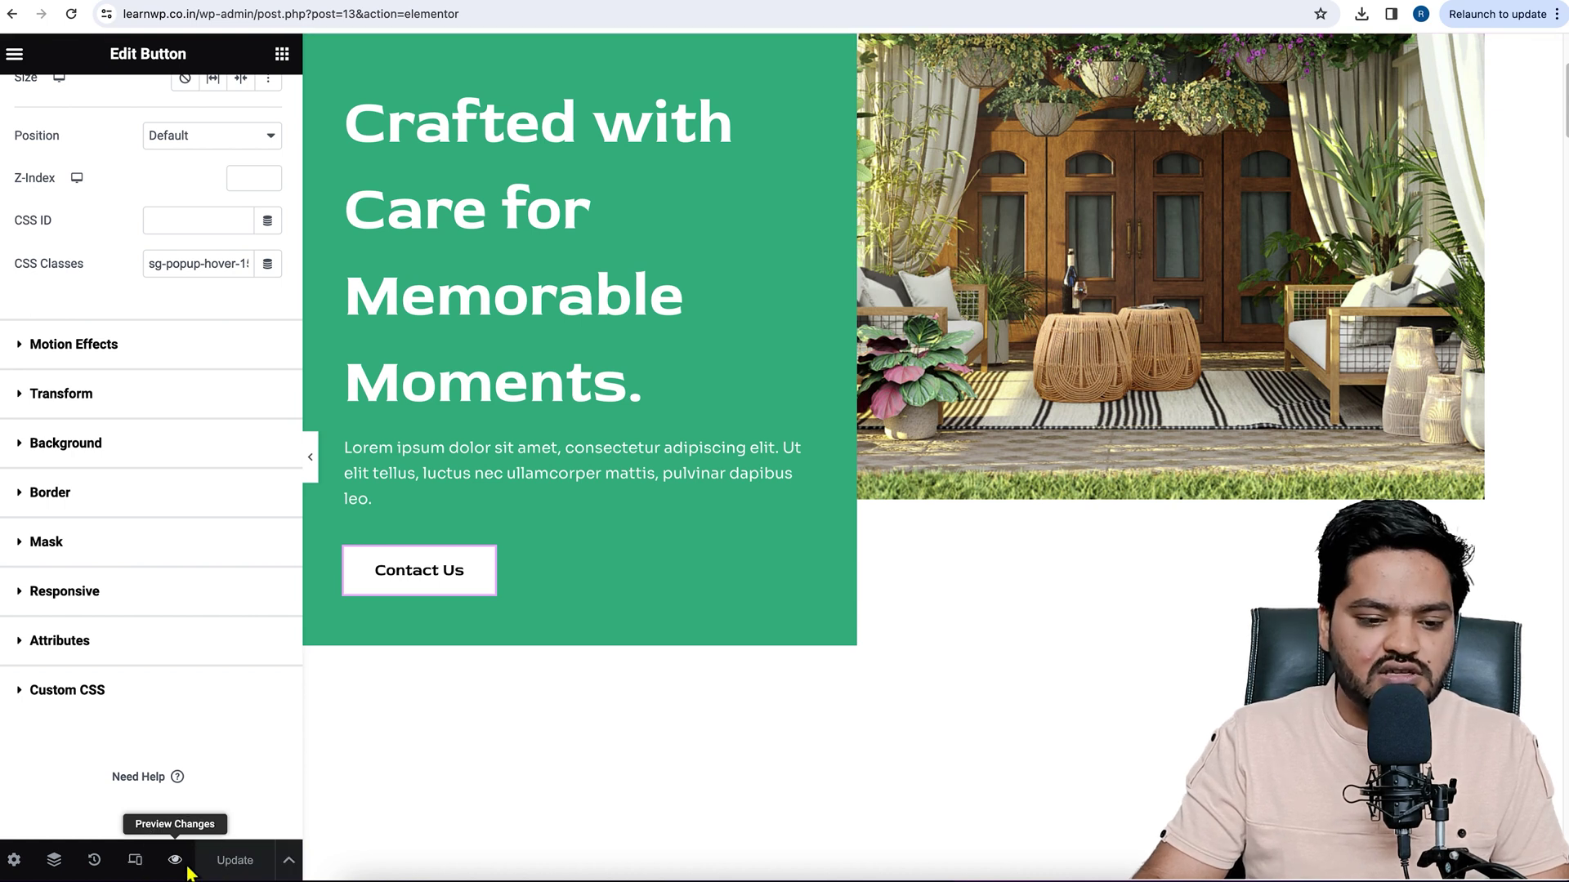
pyautogui.scroll(-3, 599, 728)
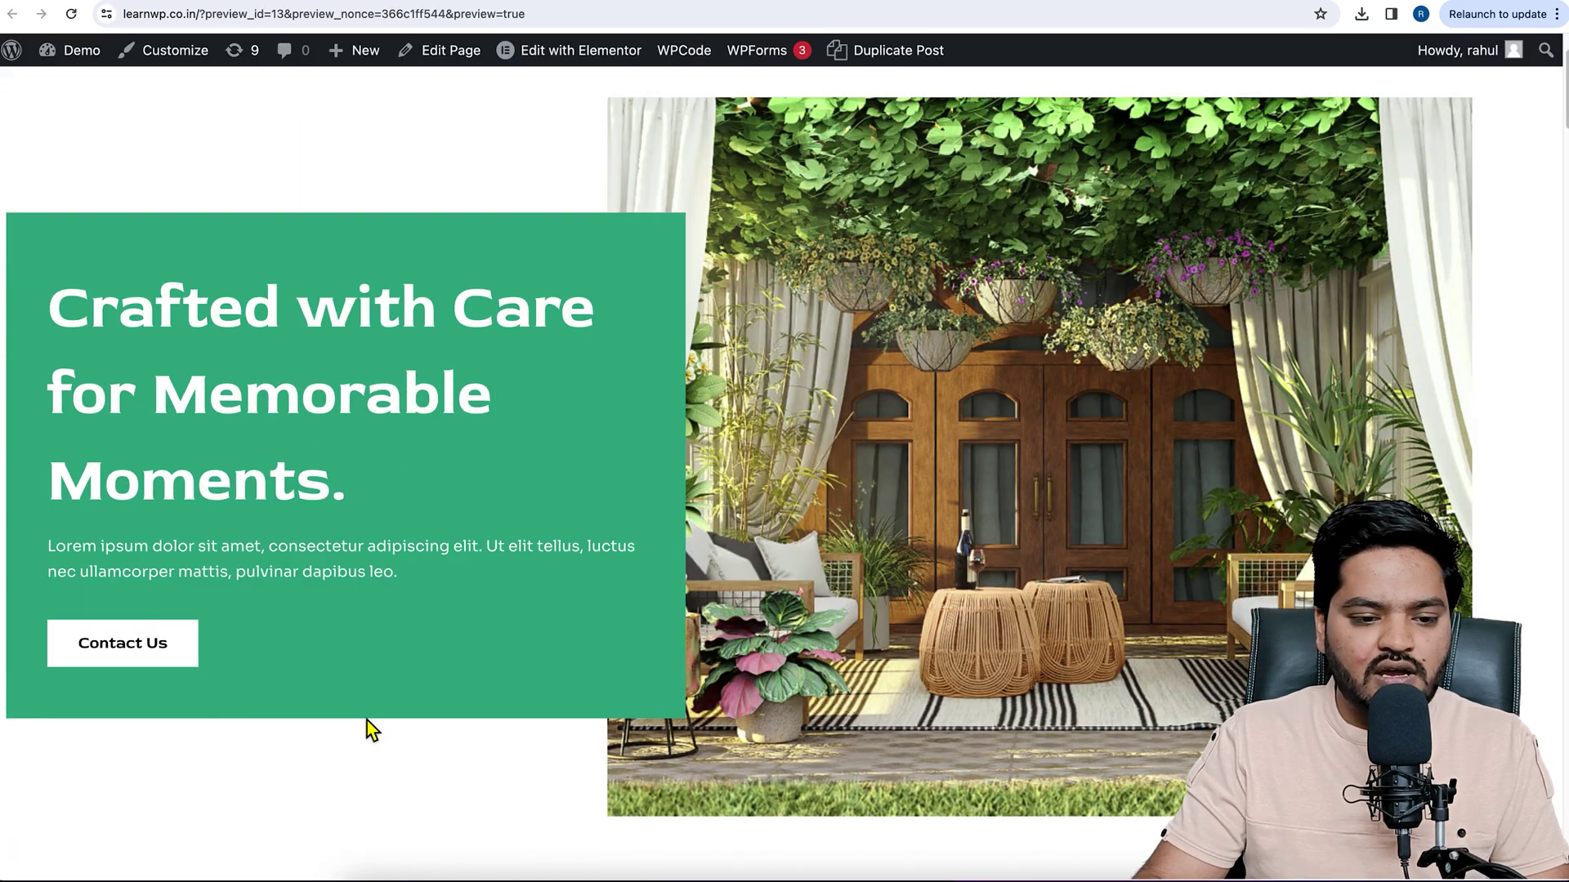
pyautogui.click(145, 652)
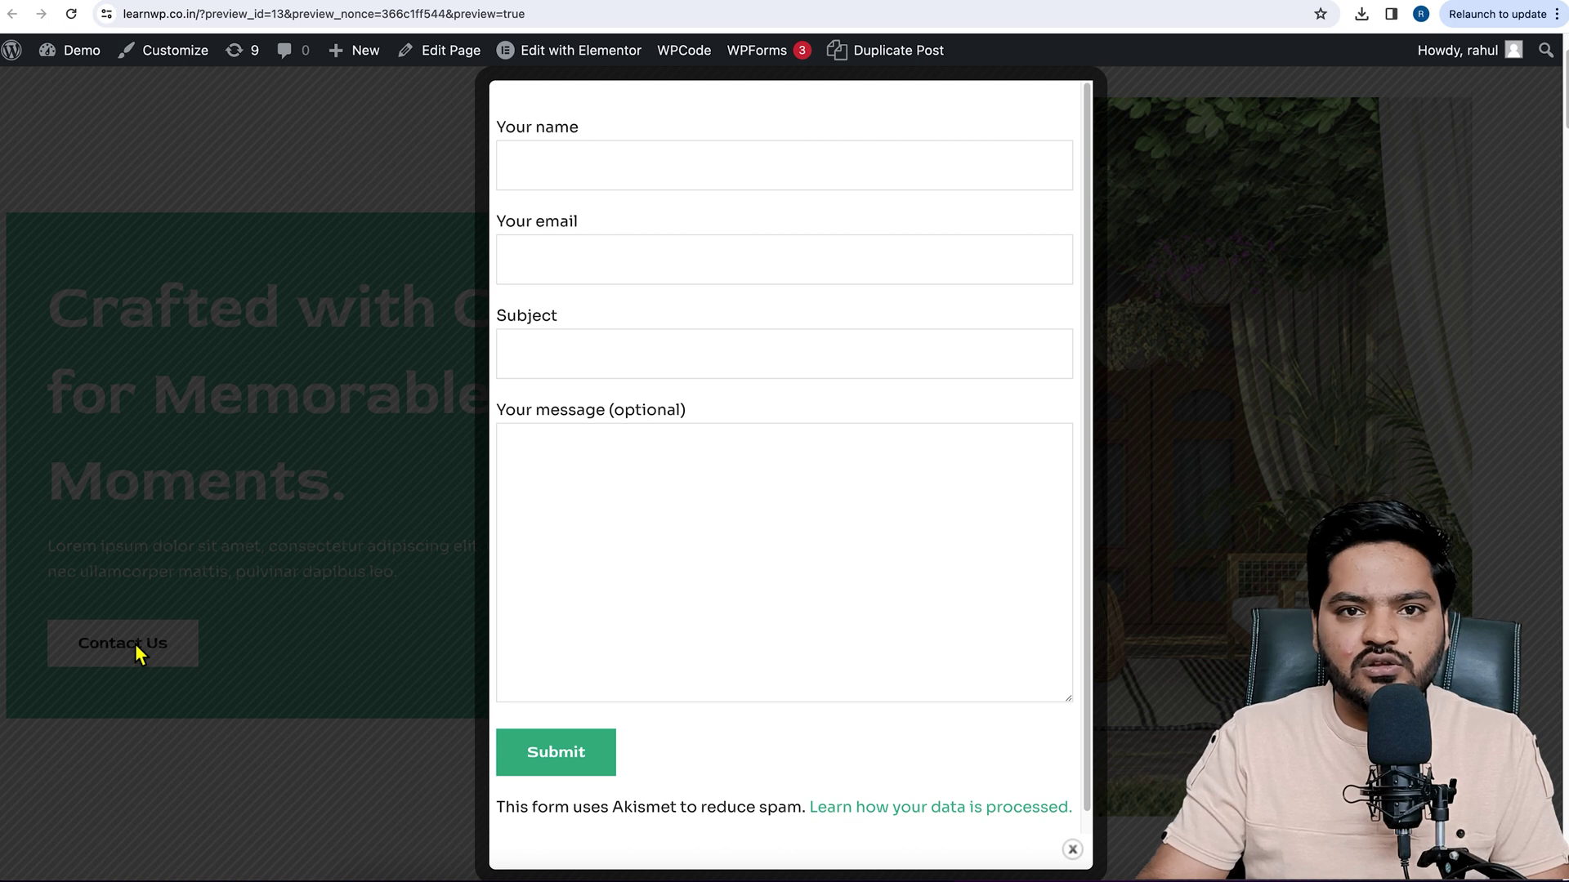
pyautogui.click(317, 648)
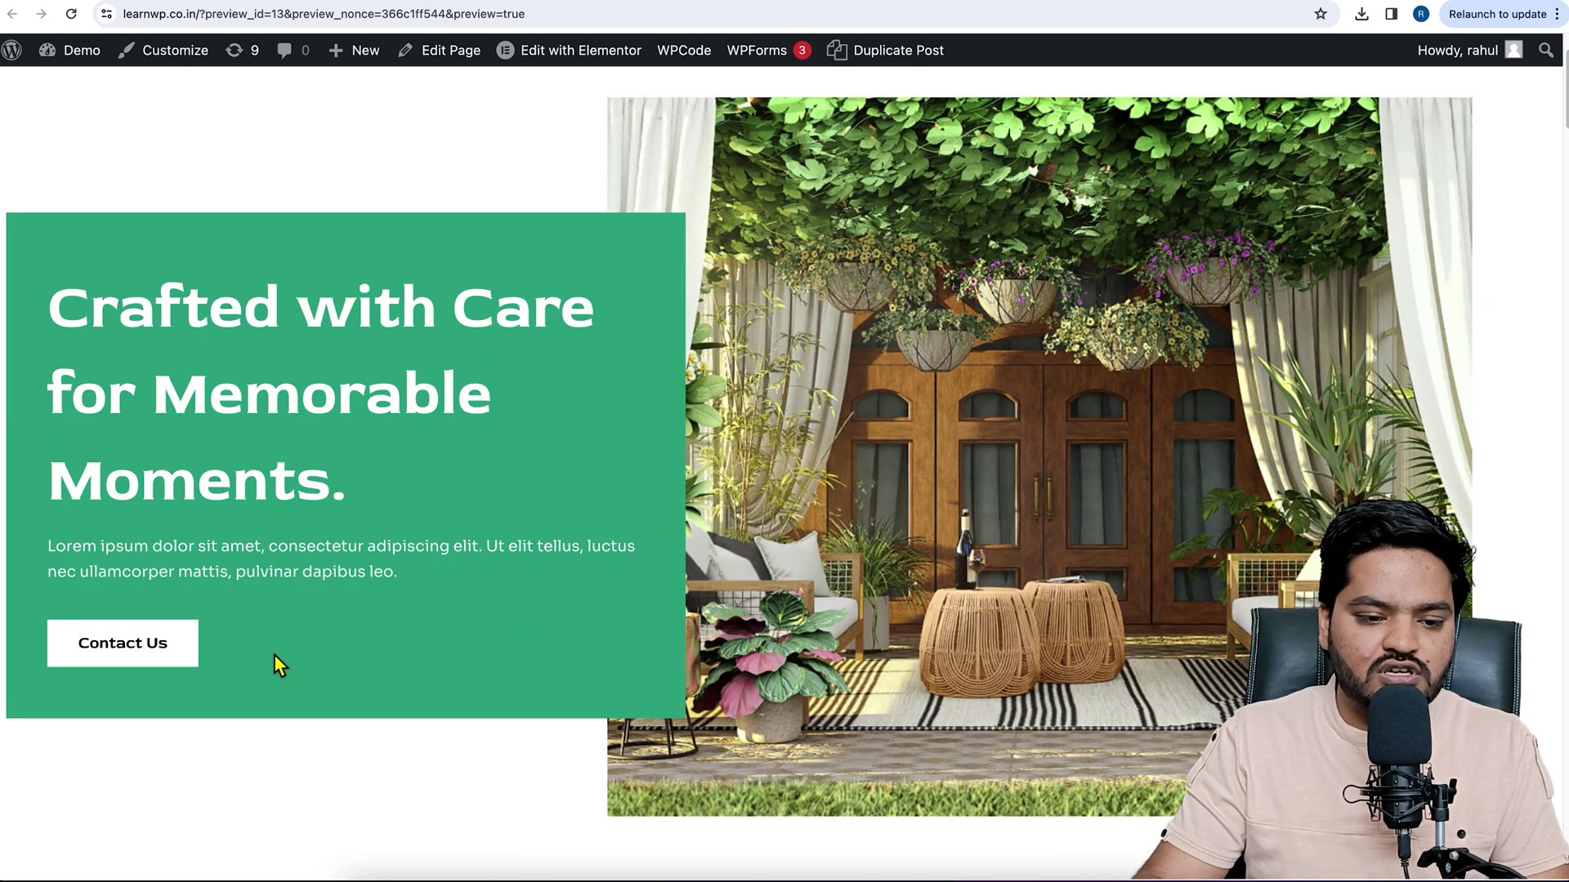
pyautogui.click(171, 662)
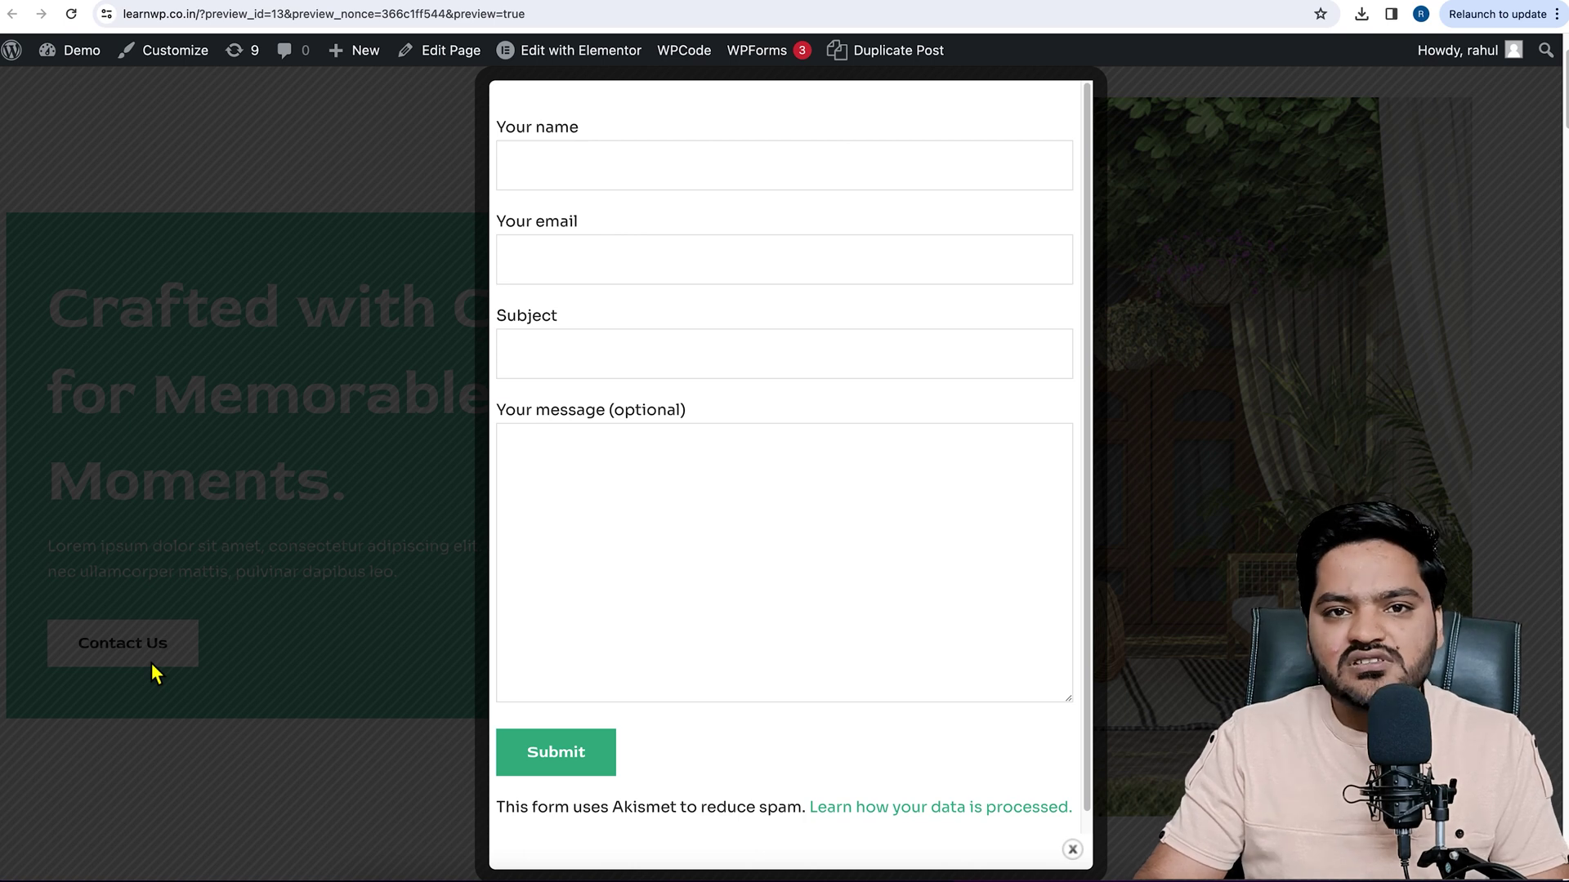
pyautogui.click(263, 670)
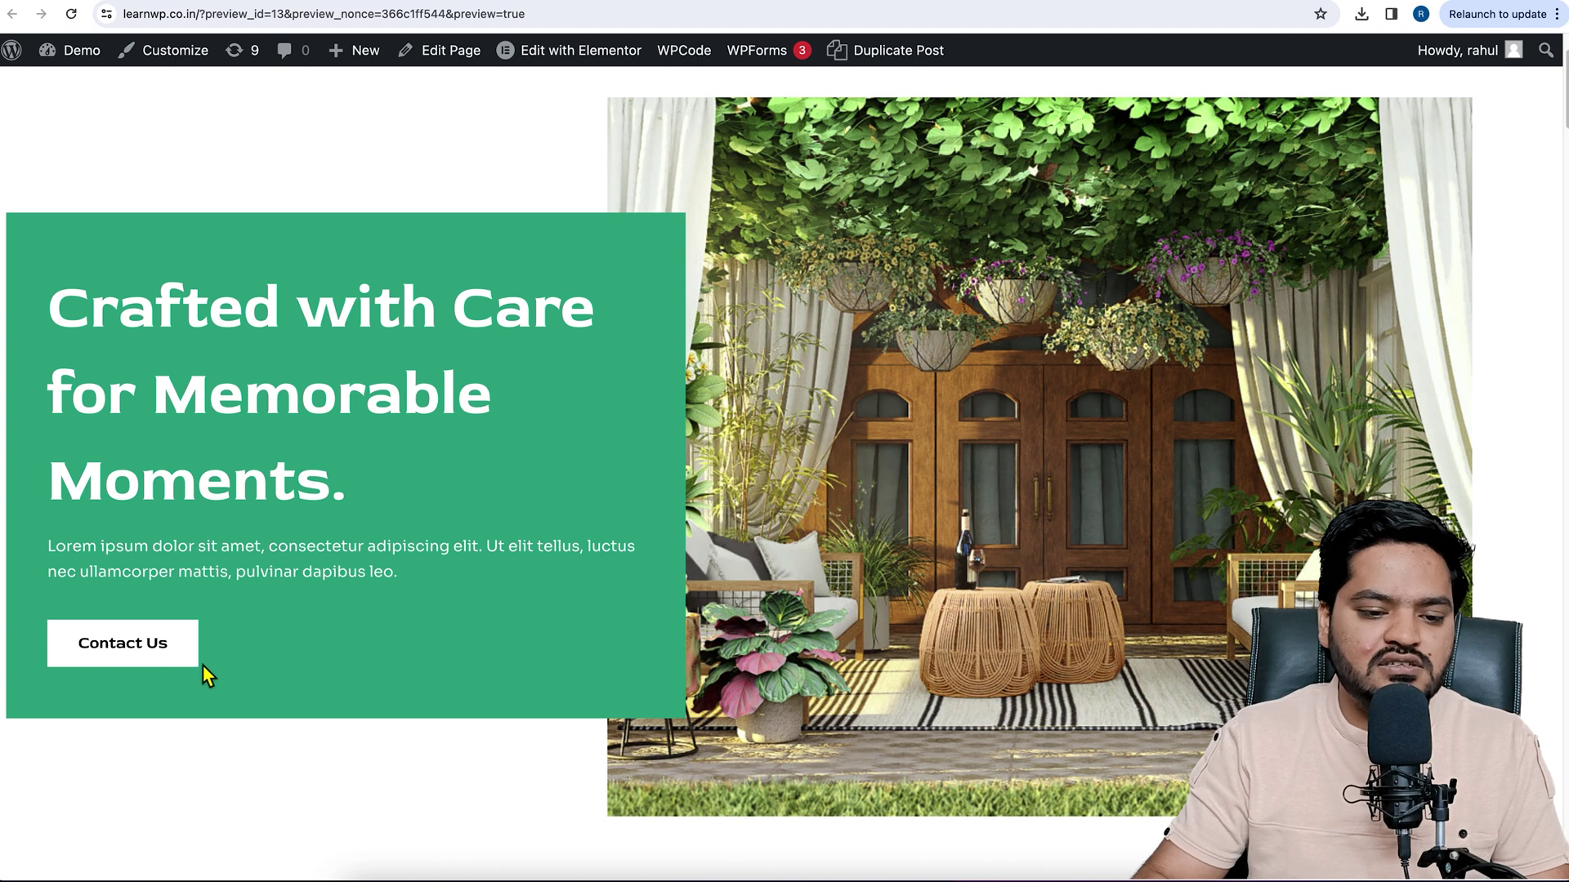
pyautogui.click(147, 643)
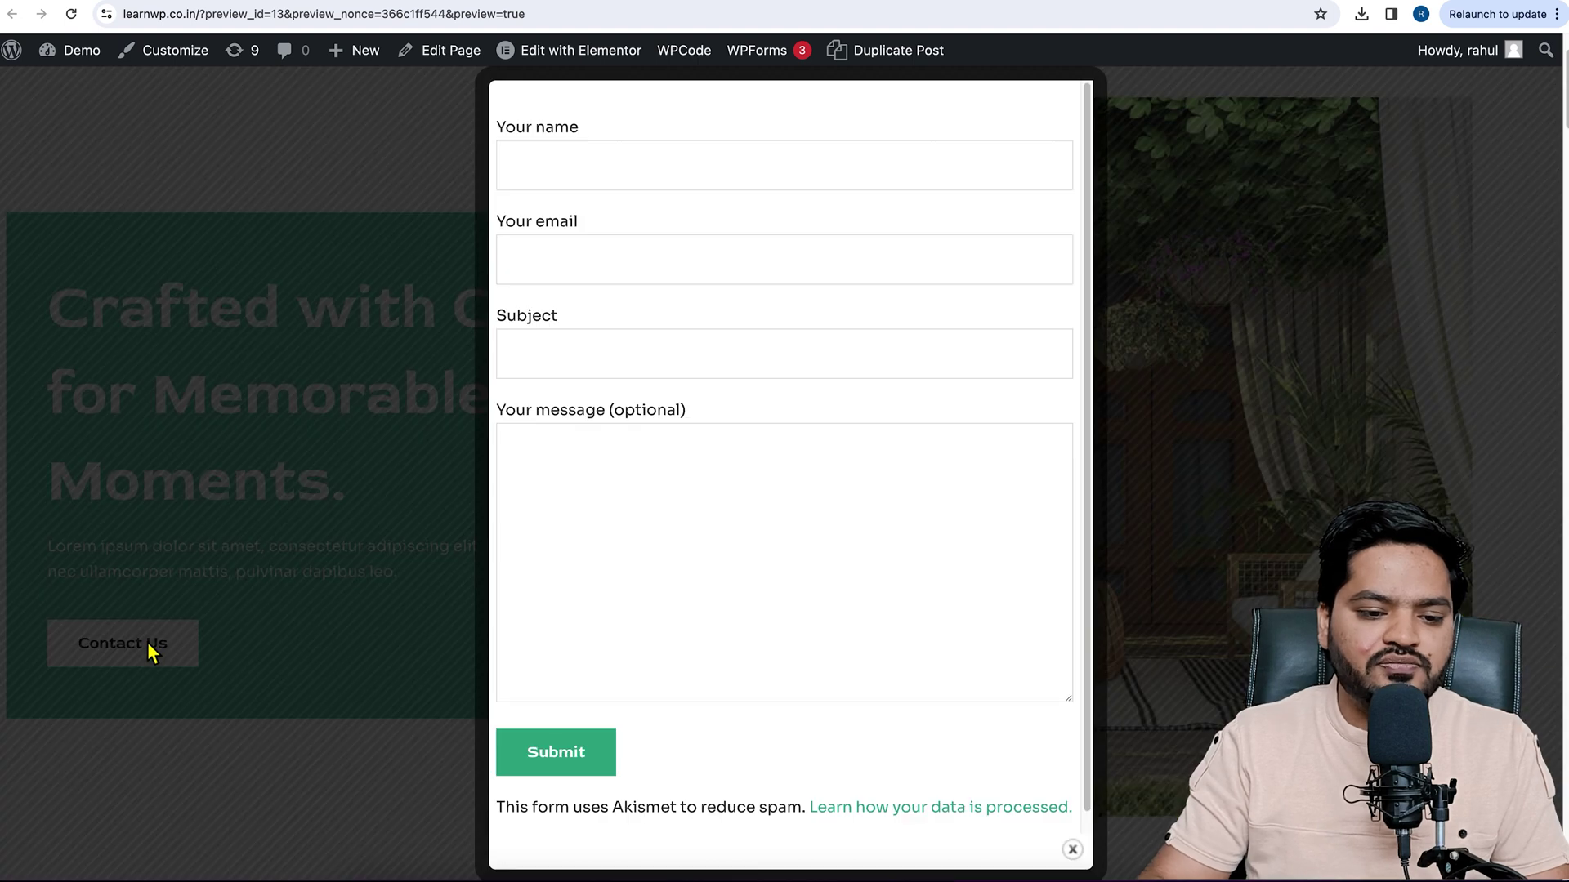
pyautogui.click(282, 673)
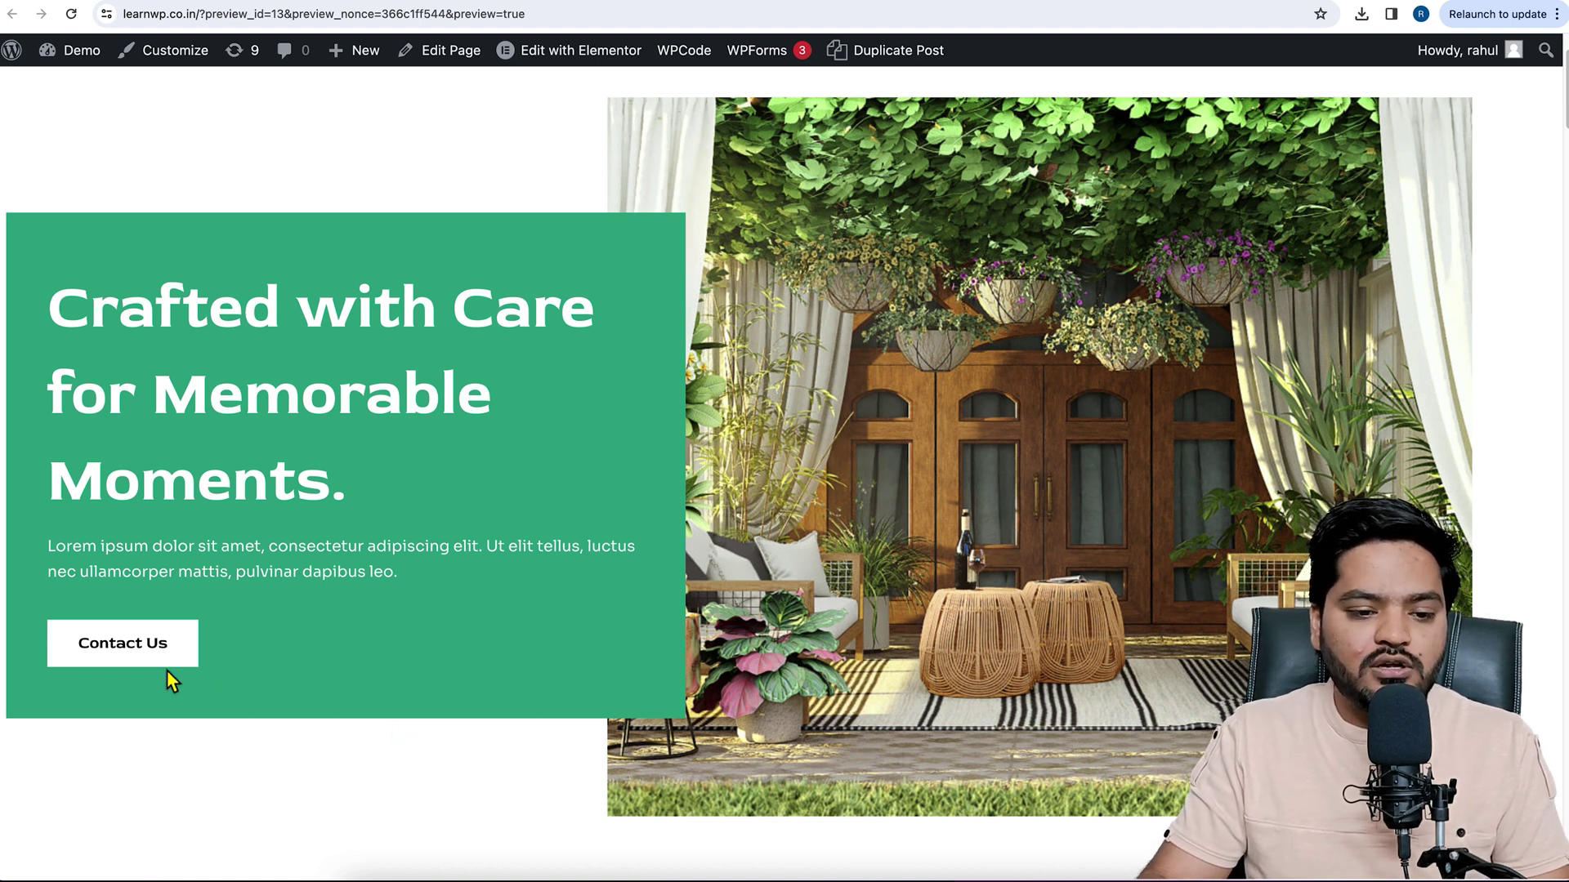
pyautogui.click(110, 639)
pyautogui.click(274, 666)
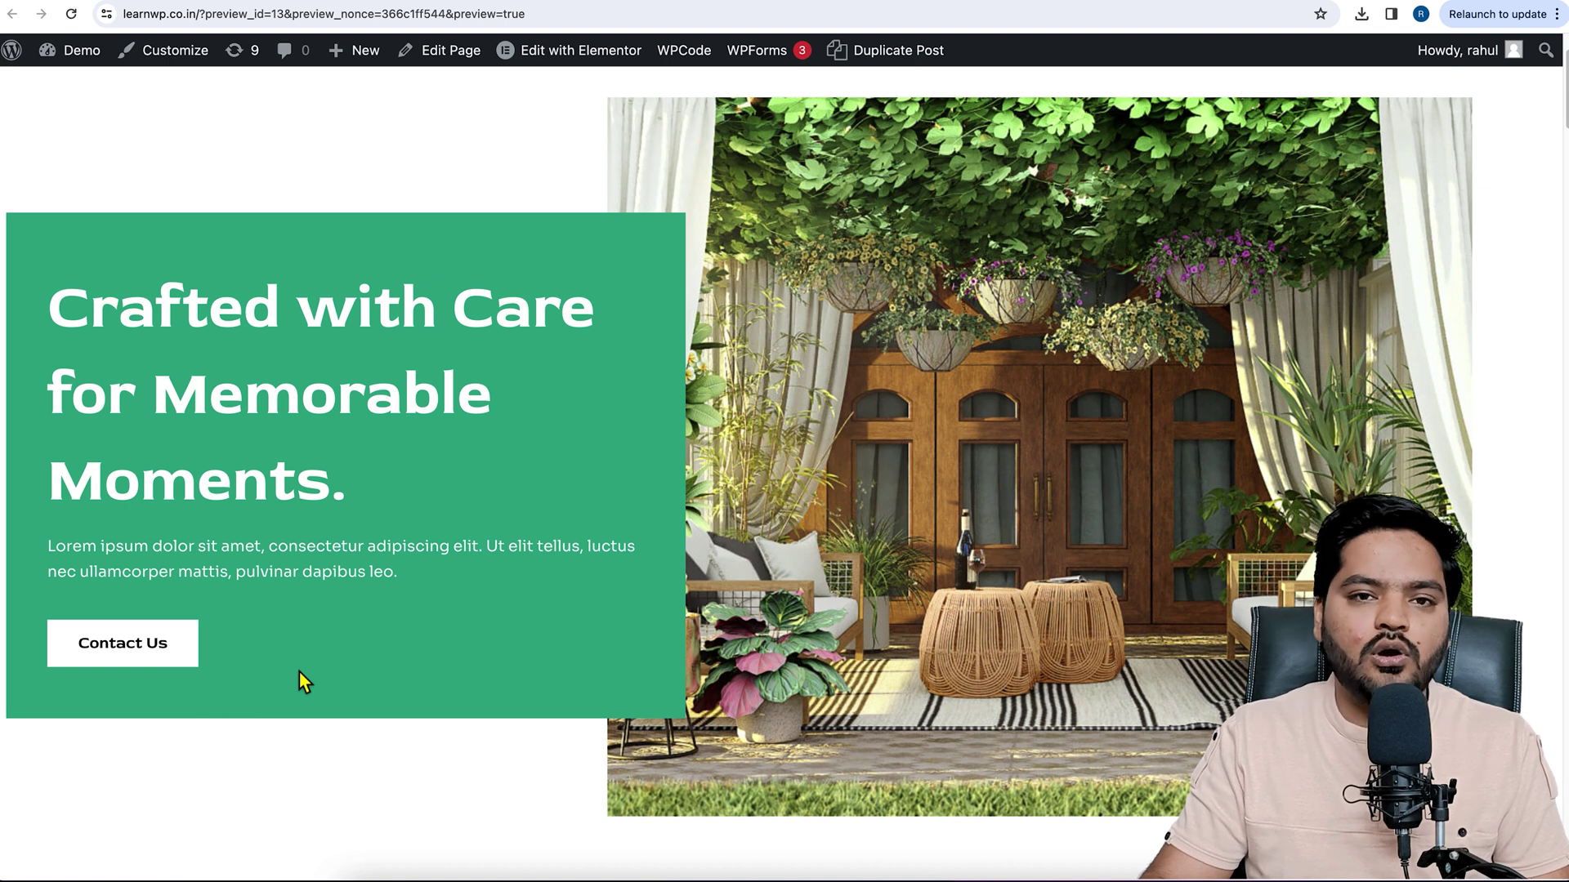